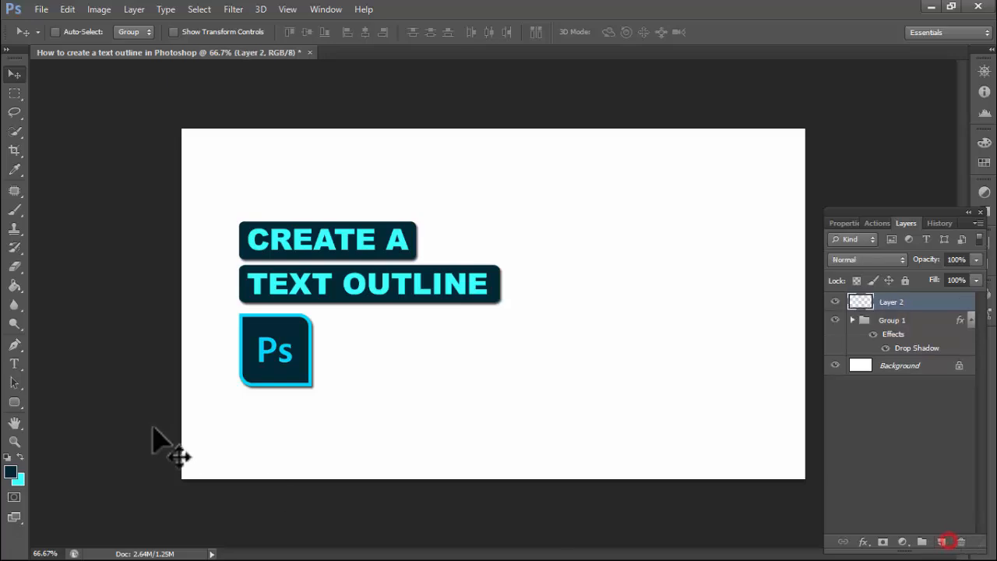
Step: Set up the Horizontal Type tool with the Arial font in the Black style
click(14, 364)
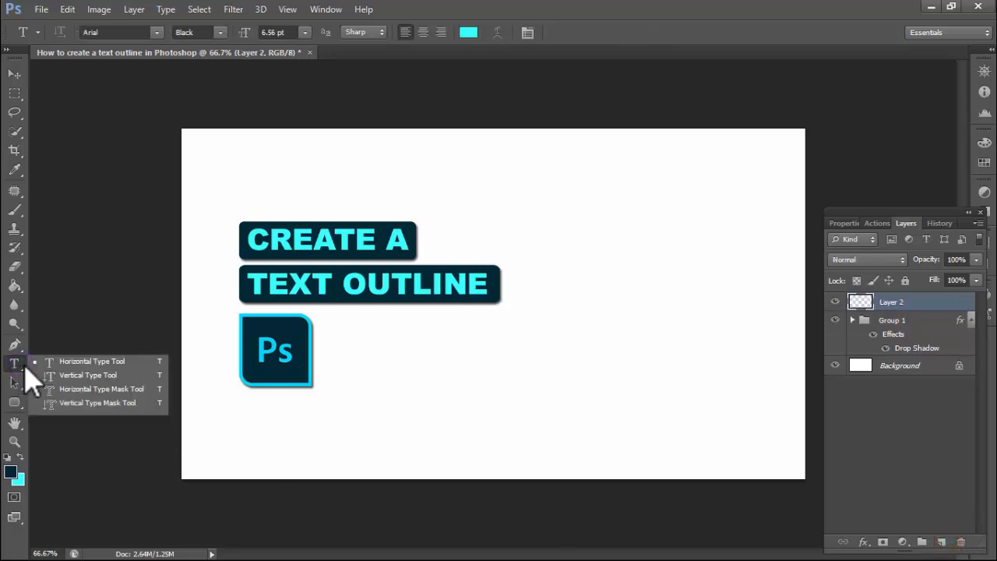
click(87, 362)
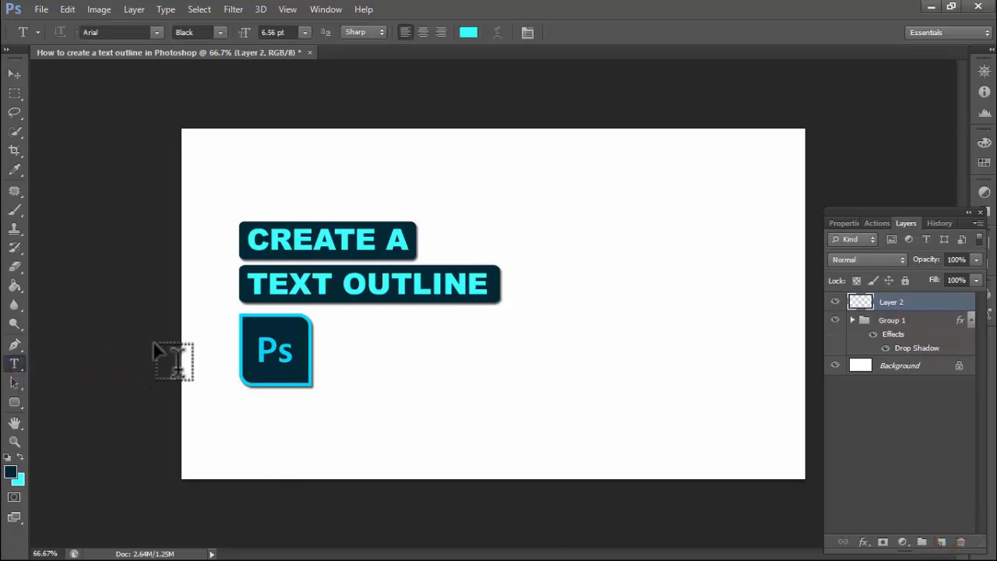
click(156, 34)
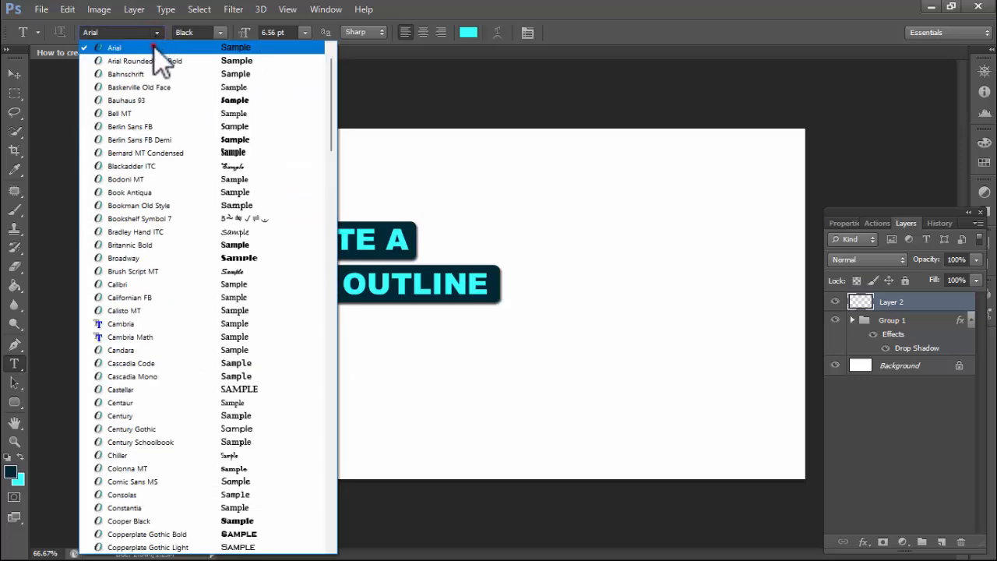
click(153, 45)
click(221, 32)
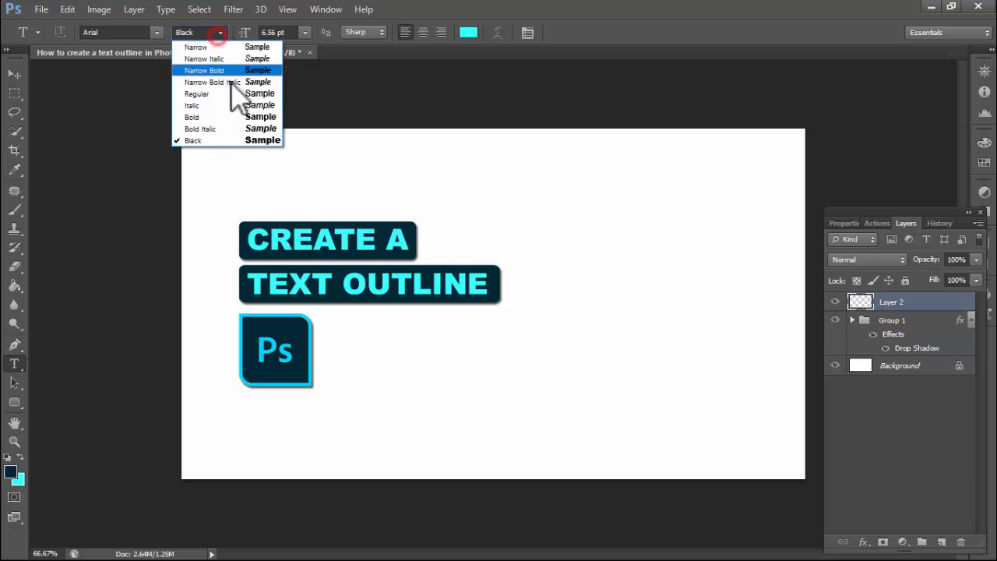
click(244, 138)
click(157, 34)
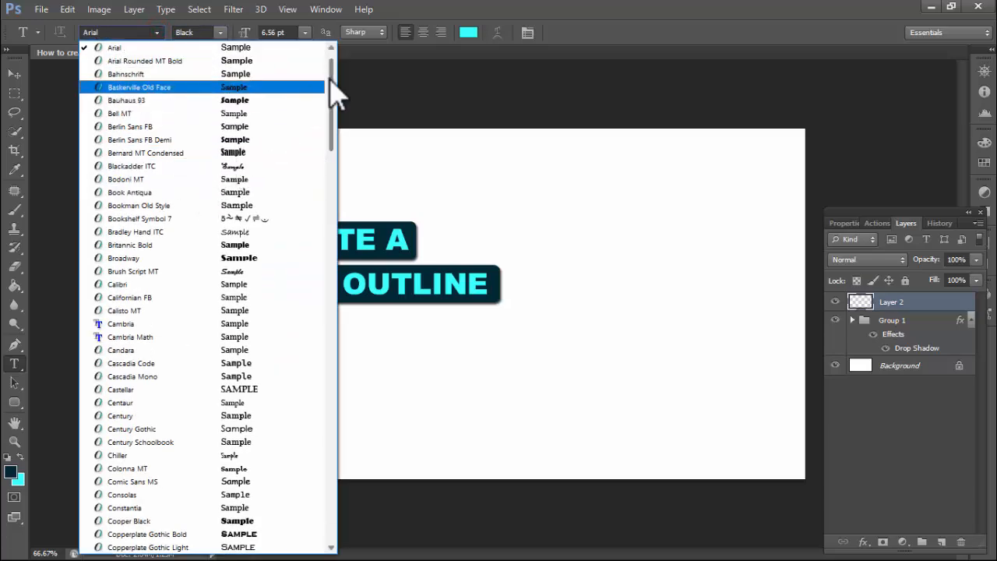
mouse_move(334, 93)
mouse_down()
mouse_move(345, 397)
mouse_move(330, 107)
mouse_up()
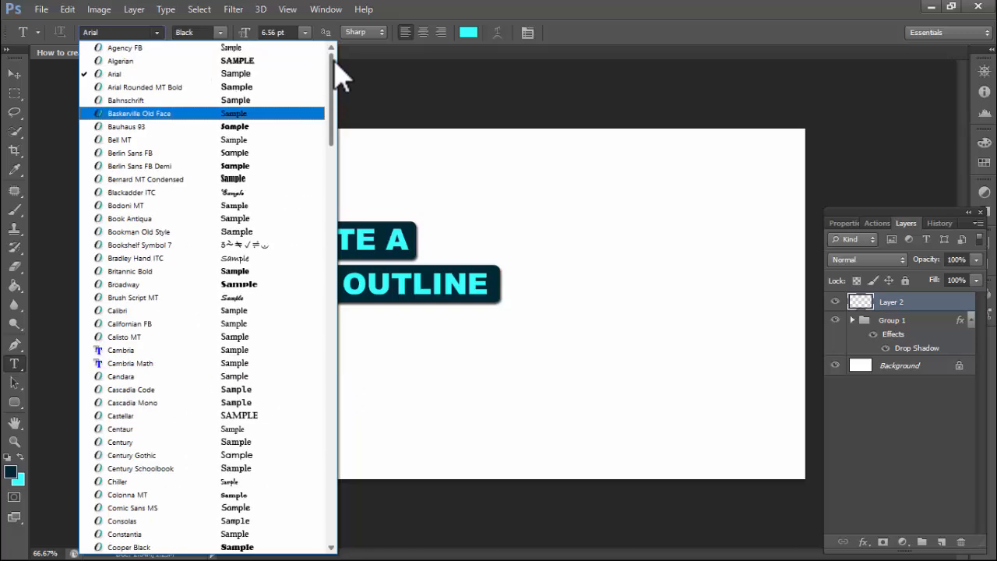
click(156, 33)
right_click(77, 114)
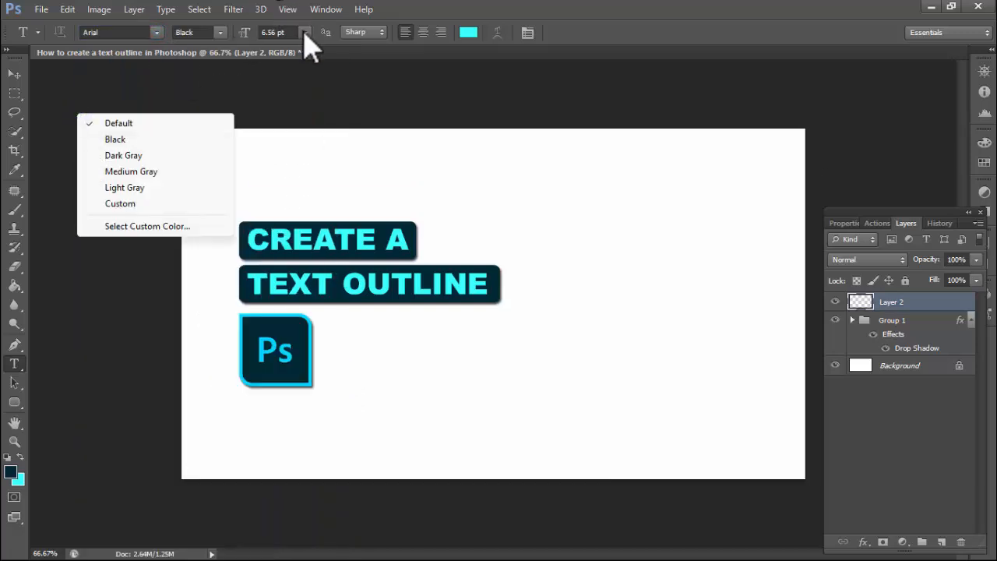
click(303, 33)
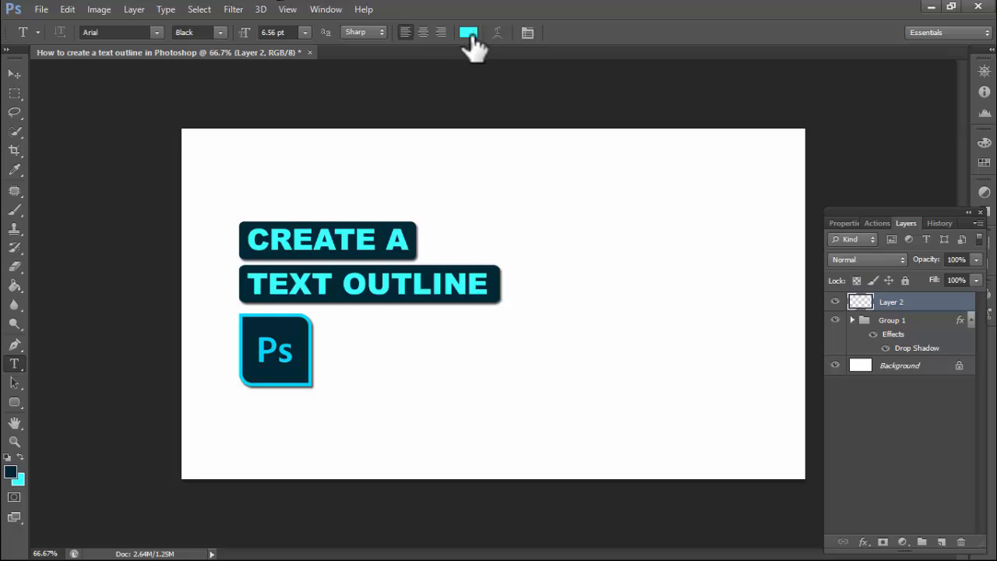
Step: Set the type tool's text color to dark navy 002732, sampled from the foreground color
click(470, 32)
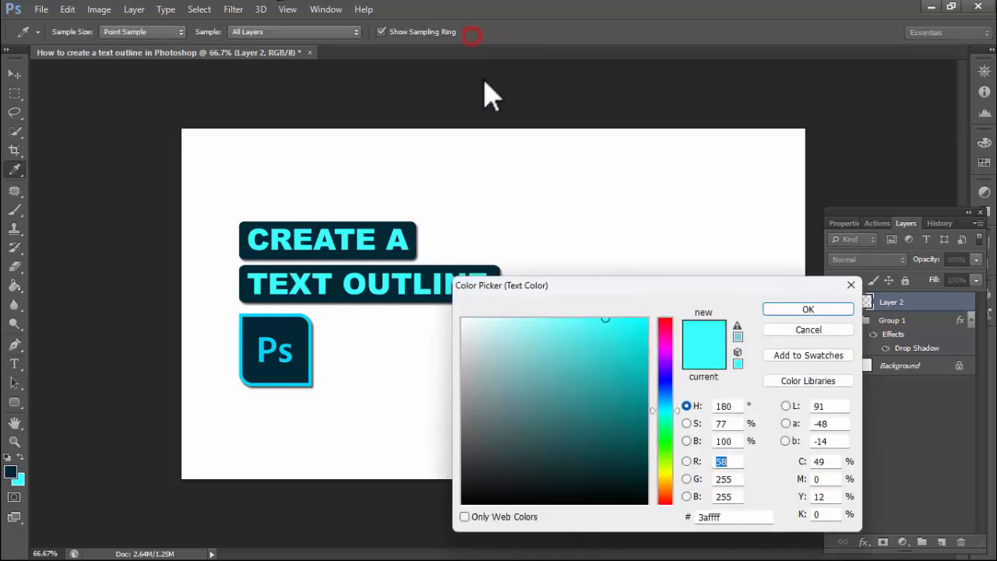
click(21, 471)
click(802, 311)
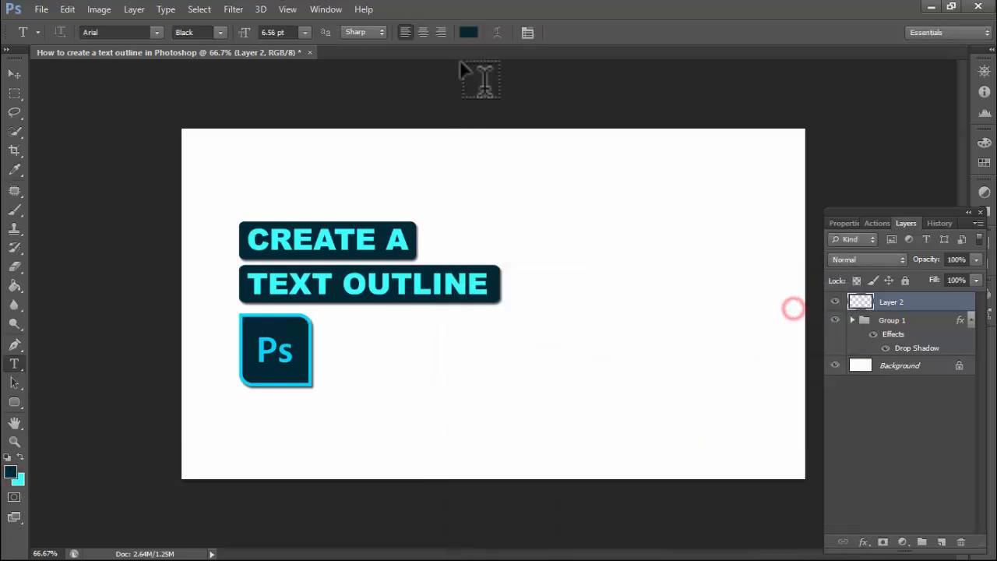
click(466, 35)
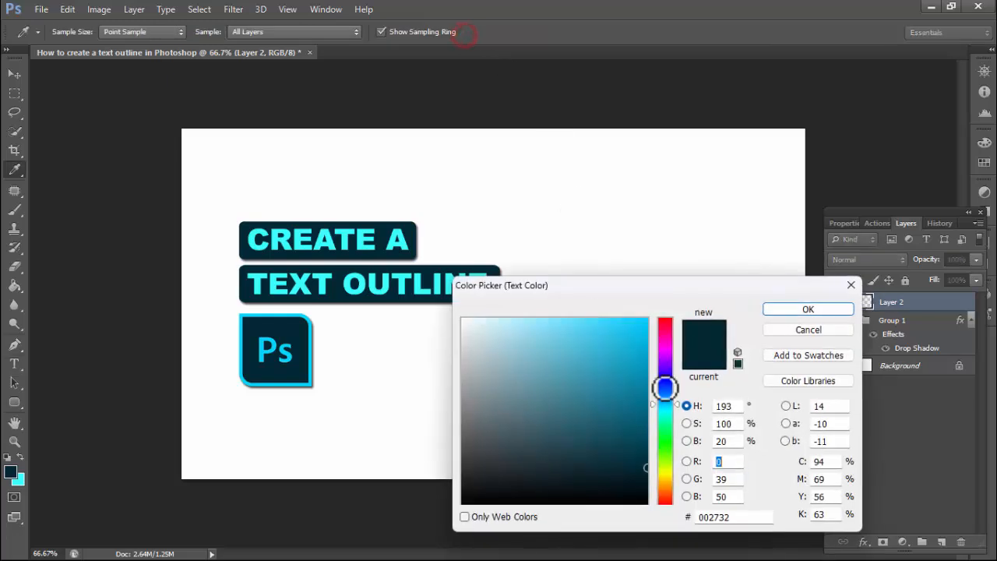
click(808, 330)
Step: Add the text TEXT OUTLINE in the empty area beside the existing artwork, split over two lines after TEXT
click(592, 275)
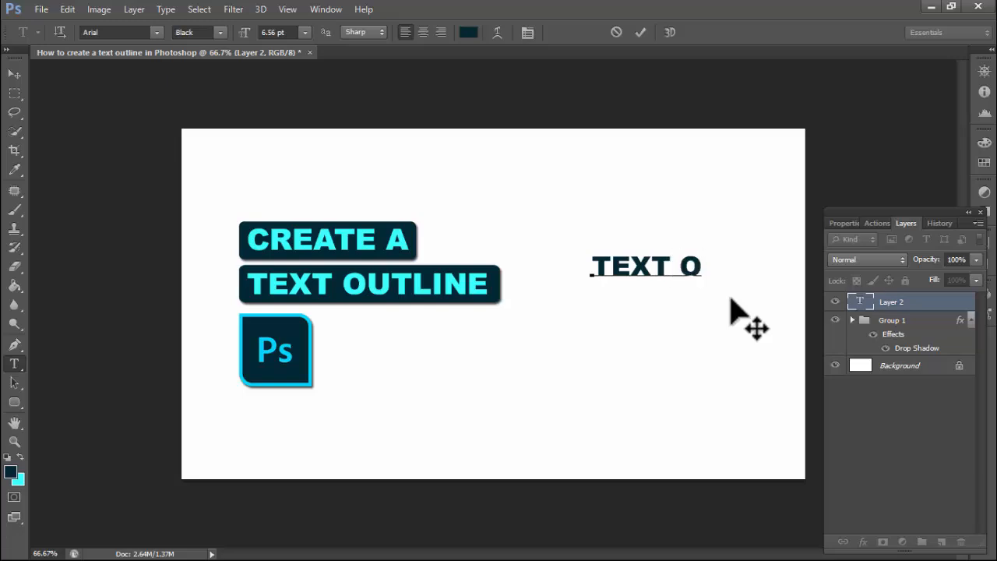
text(TEXT OUTLIN)
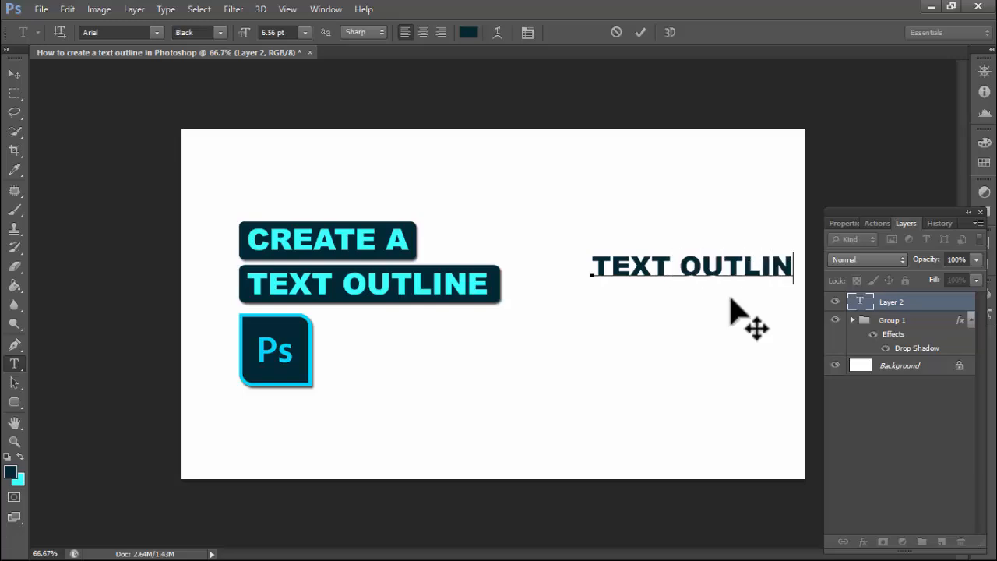
text(E)
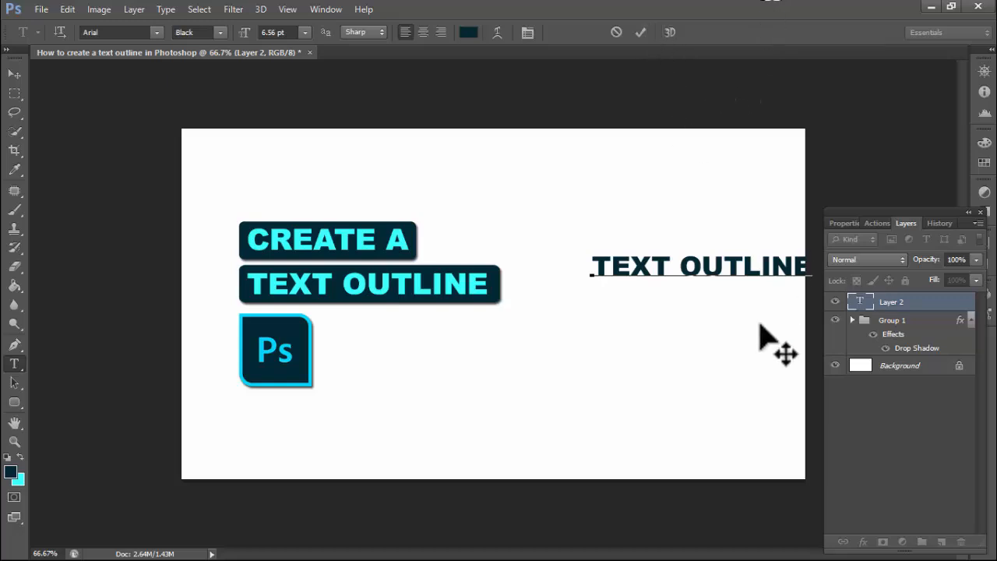
key(Return)
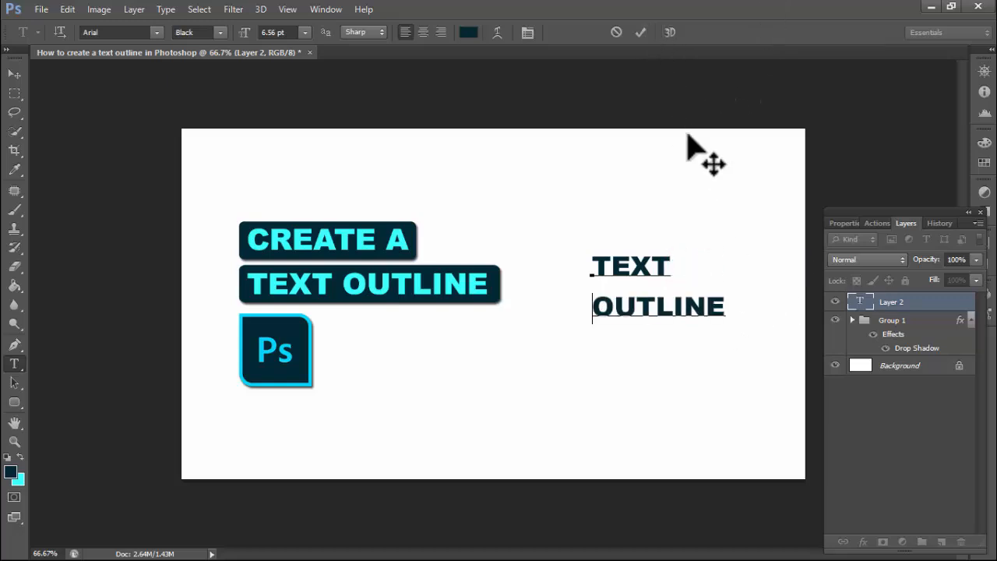
click(640, 32)
Step: Center-align both lines of the TEXT OUTLINE layer and tighten their line spacing
double_click(859, 296)
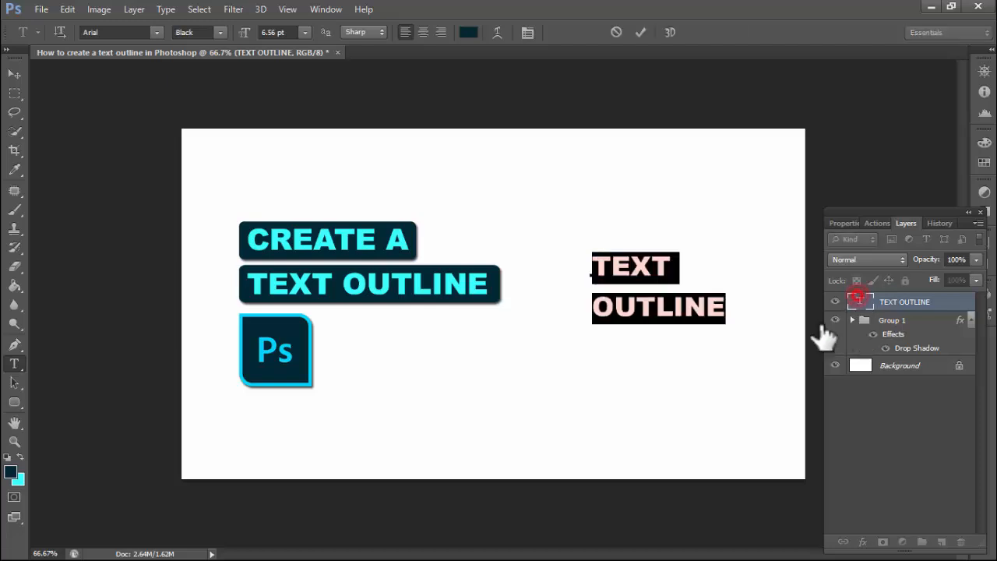
click(424, 32)
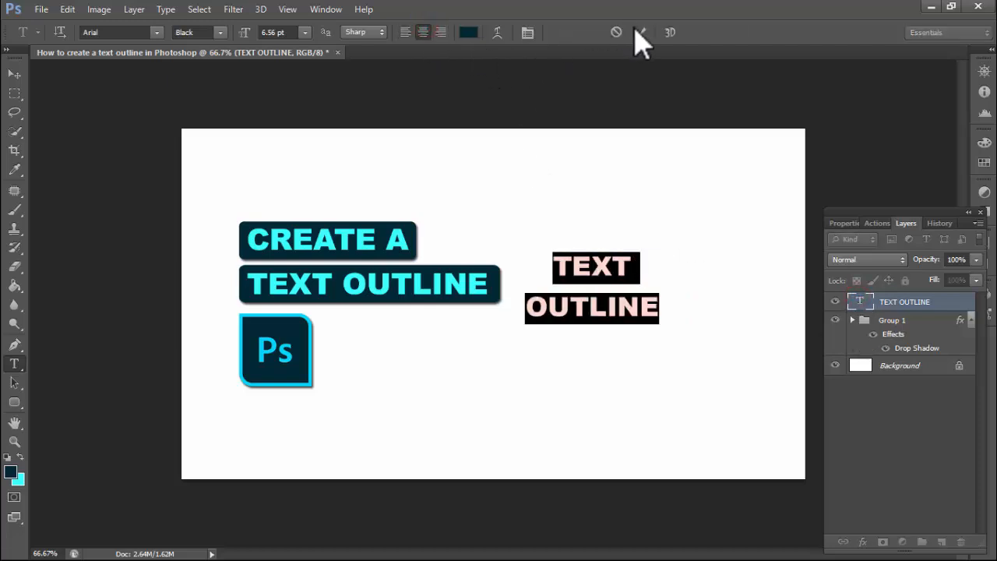
key(alt+Up)
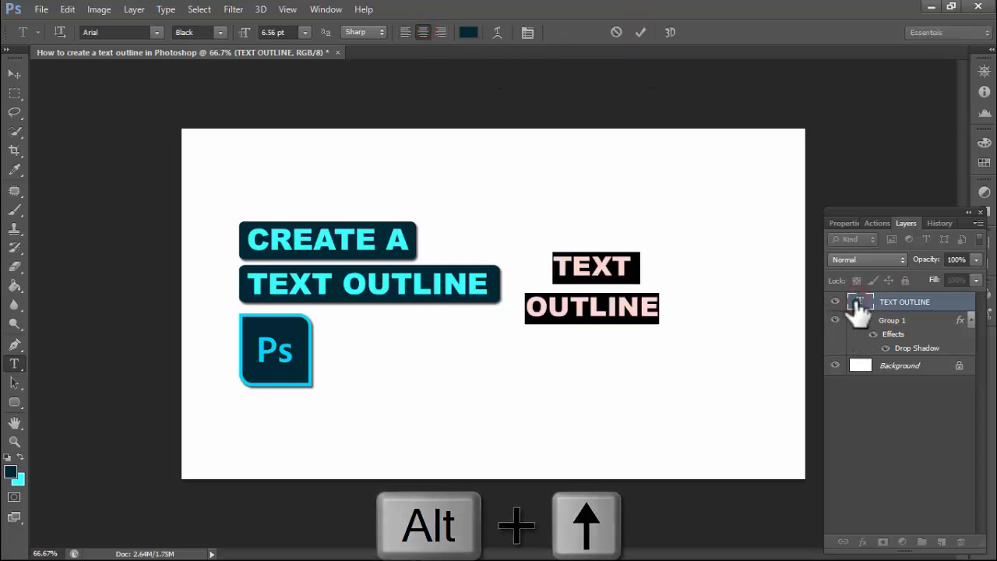
key(alt+Up)
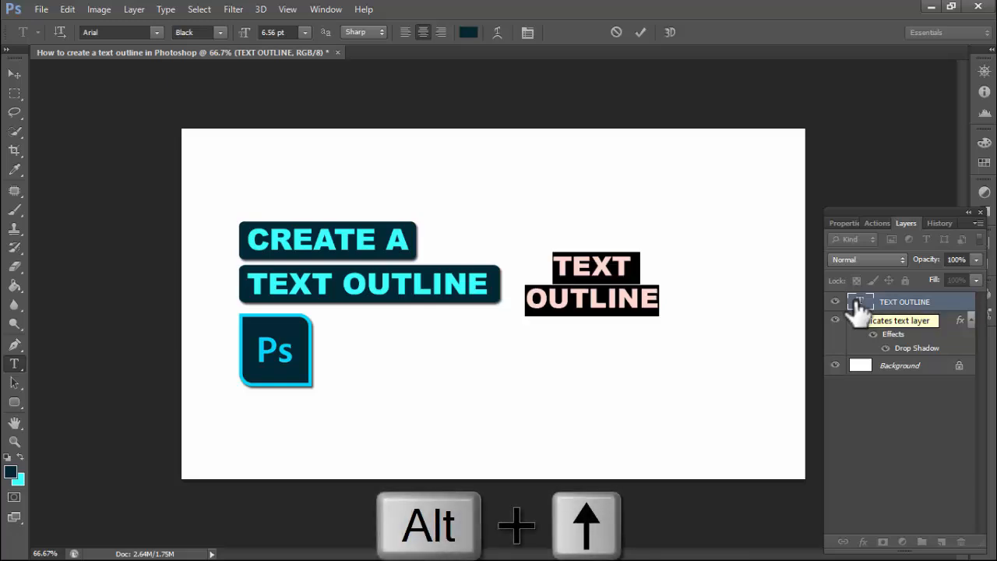
click(644, 32)
Step: Move the TEXT OUTLINE text further right, into the middle of the canvas's empty area
click(21, 73)
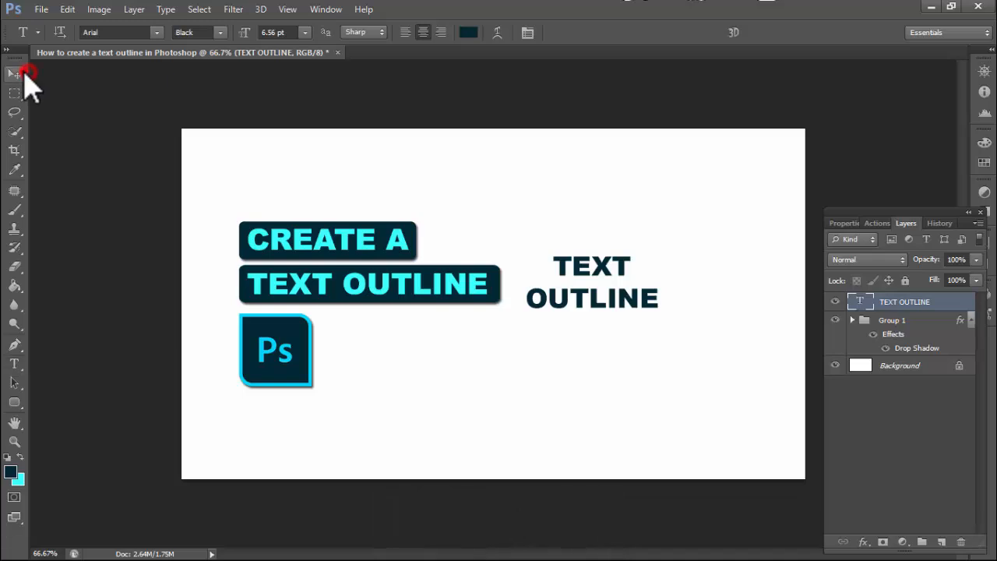
drag(585, 269, 659, 283)
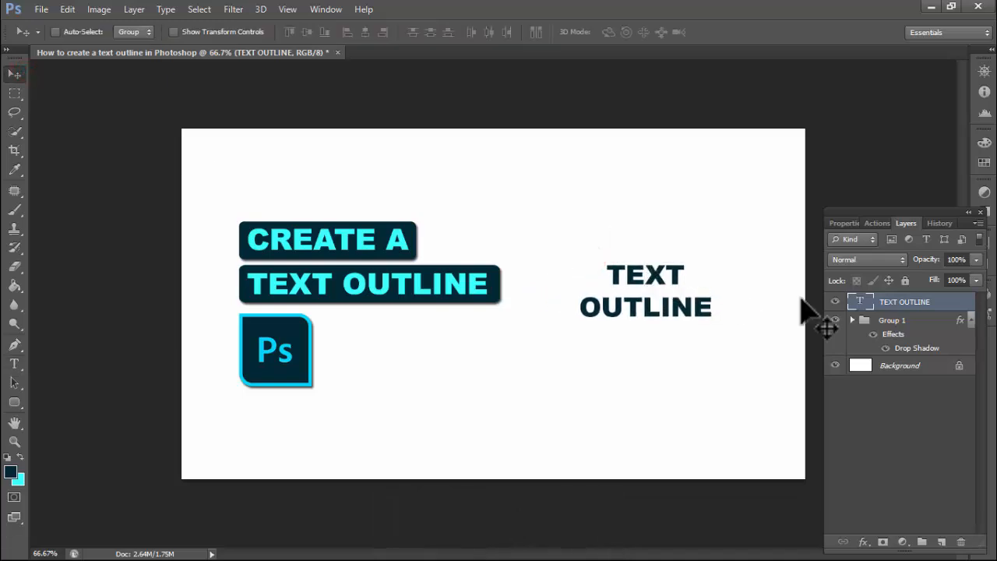
Step: Scale Group 1 down slightly and center it vertically against the Background layer
click(865, 323)
key(ctrl+t)
drag(445, 350, 445, 350)
drag(495, 382, 476, 372)
click(733, 32)
ctrl+click(883, 366)
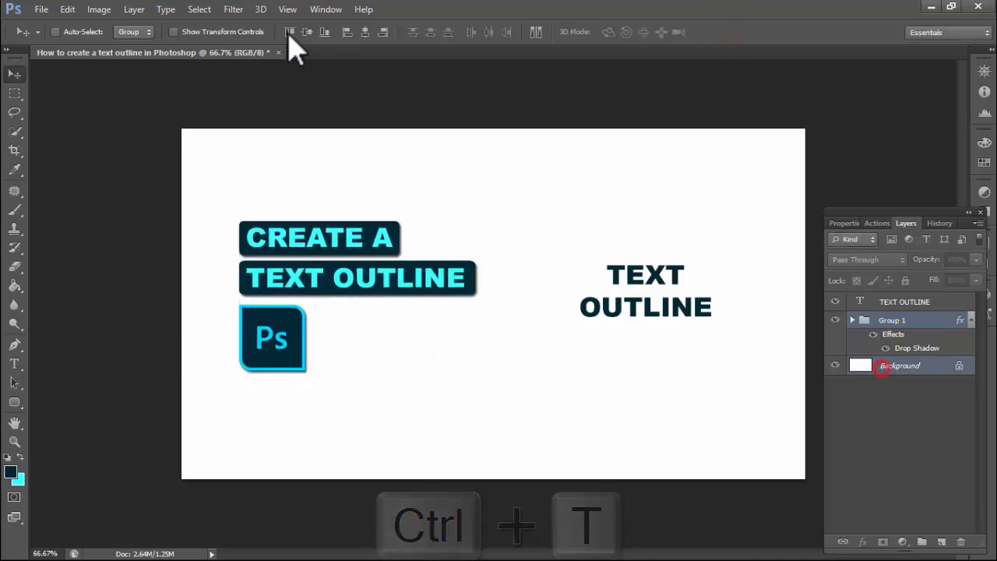
click(307, 32)
Step: Shift the TEXT OUTLINE text slightly up and to the left on the canvas
click(911, 304)
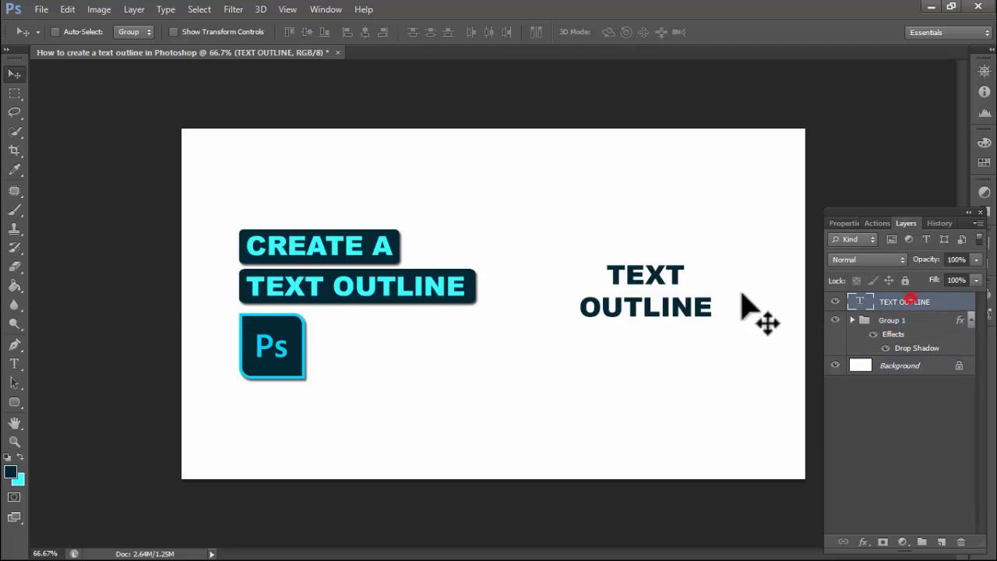
drag(701, 316, 655, 278)
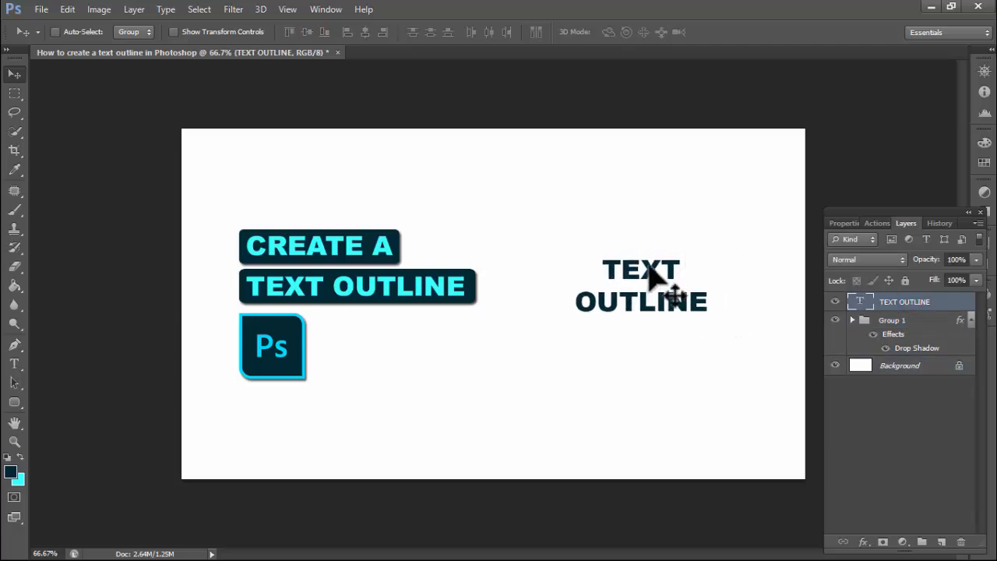
Step: Enable a Stroke layer style on the TEXT OUTLINE layer from its blending options
click(864, 542)
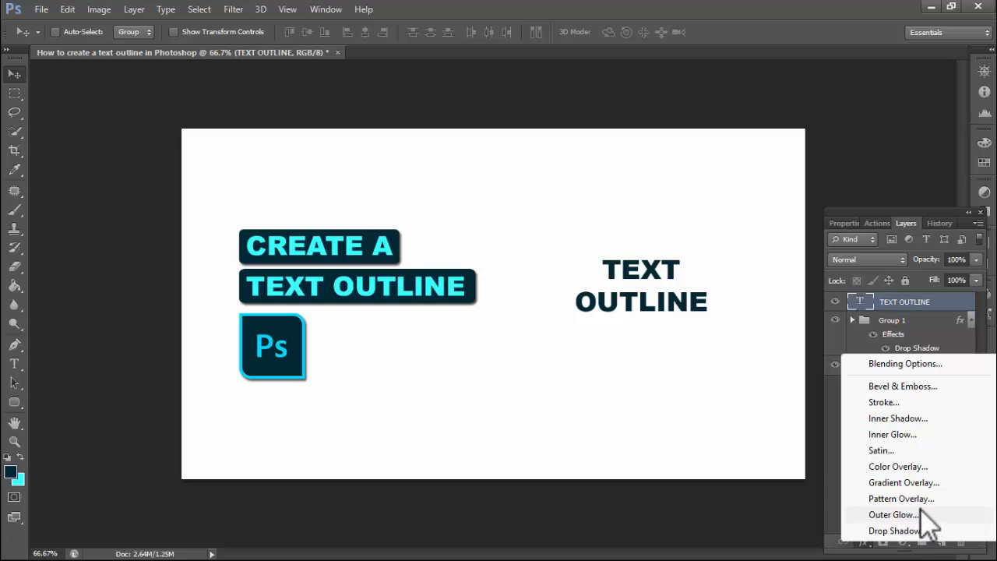
click(904, 365)
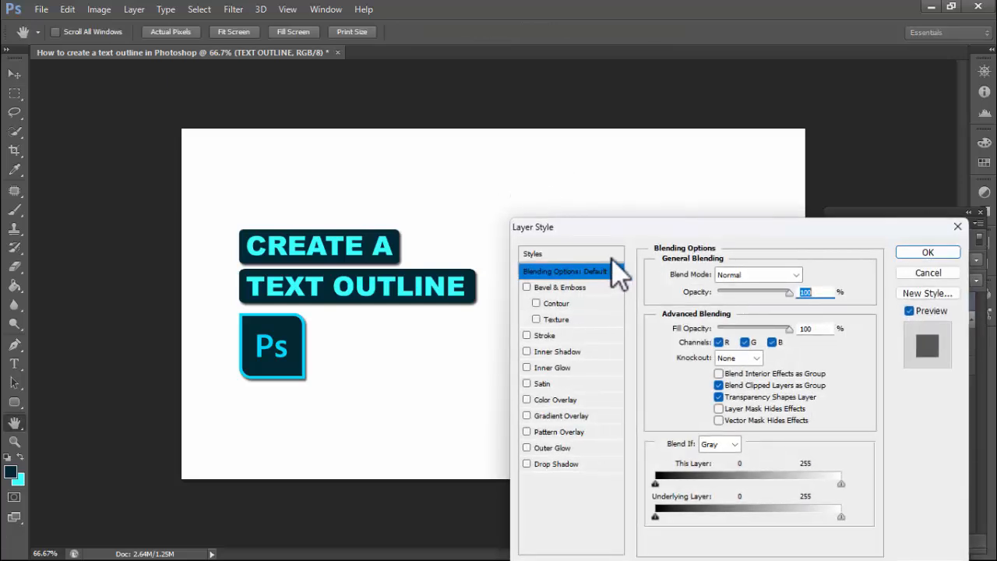
drag(621, 229, 197, 159)
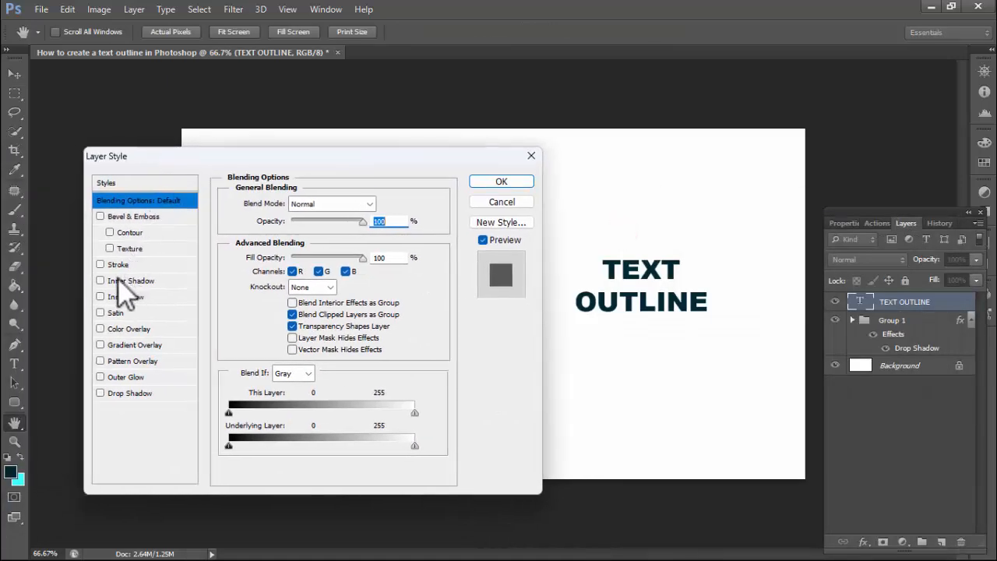
click(100, 265)
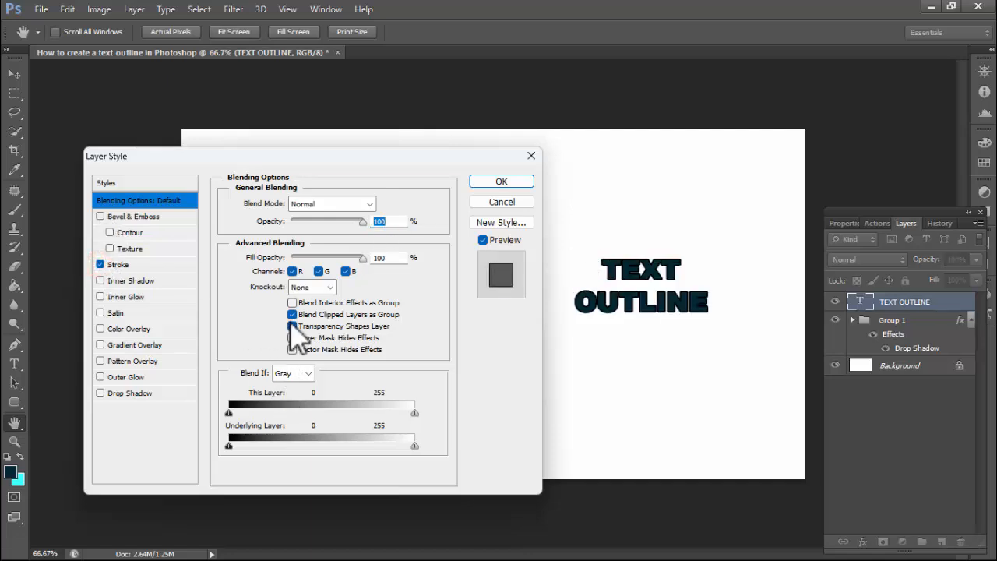
Step: Set the stroke color to cyan 3affff by sampling the heading text in the existing artwork
drag(345, 153, 755, 130)
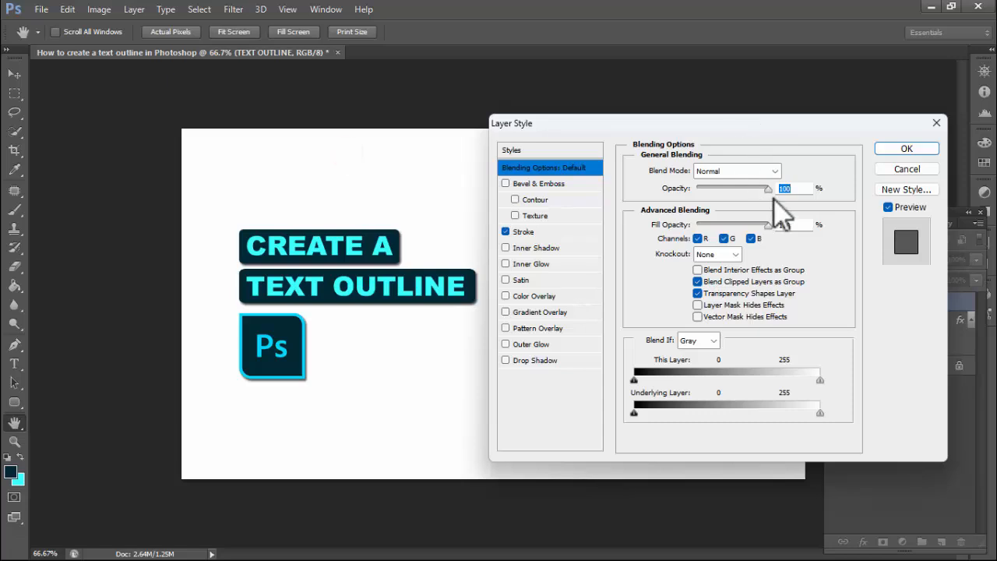
click(536, 227)
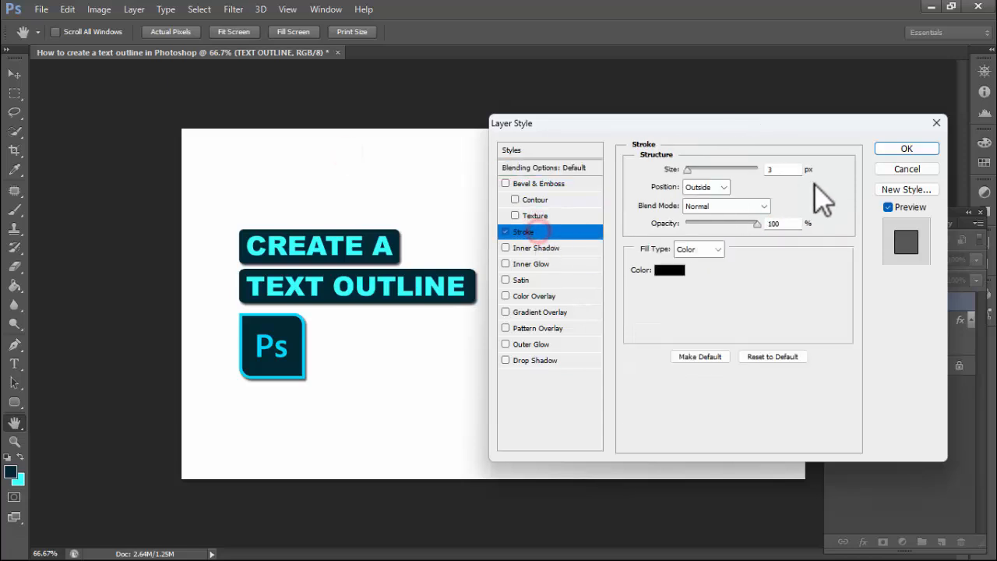
click(671, 271)
click(387, 285)
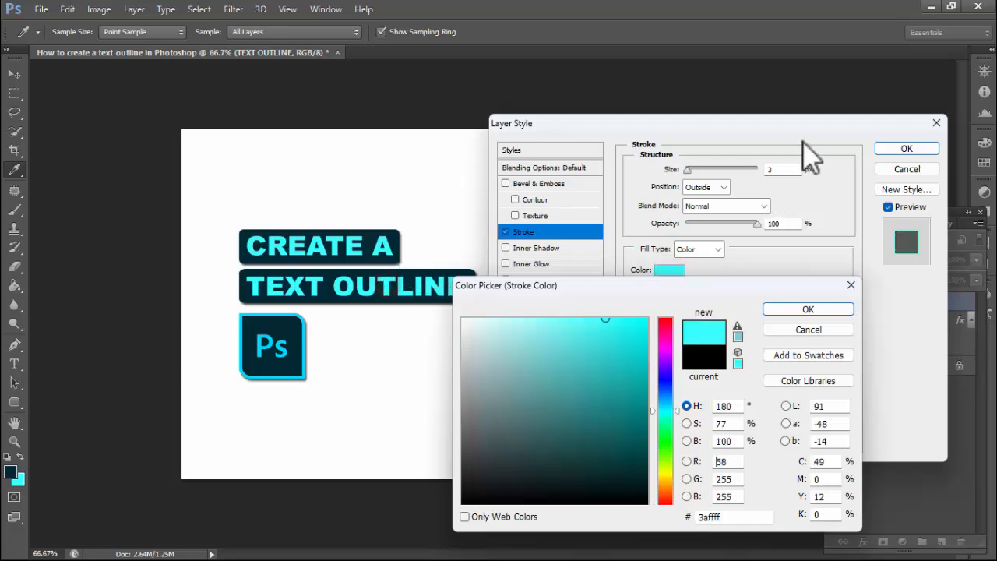
click(808, 310)
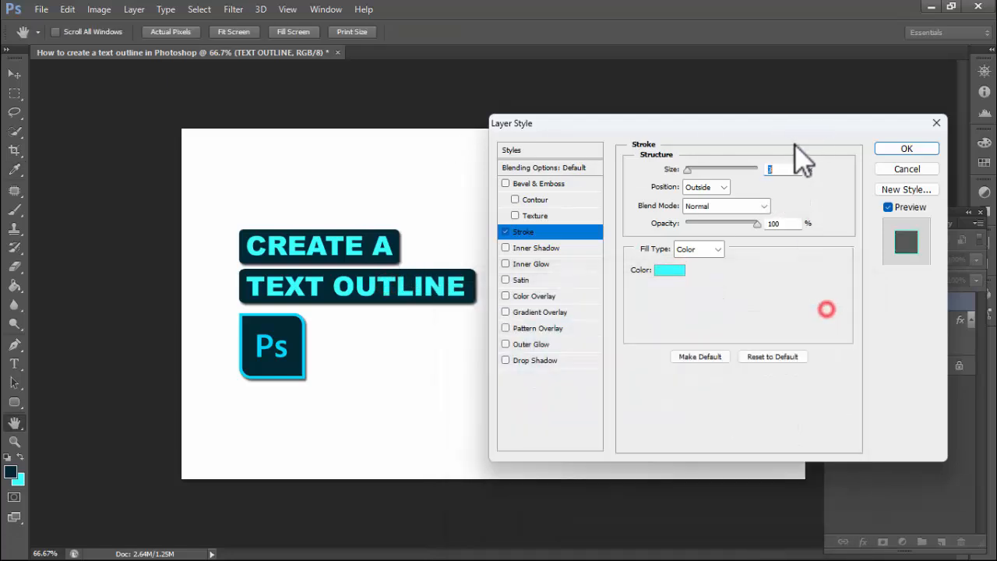
drag(697, 118, 642, 118)
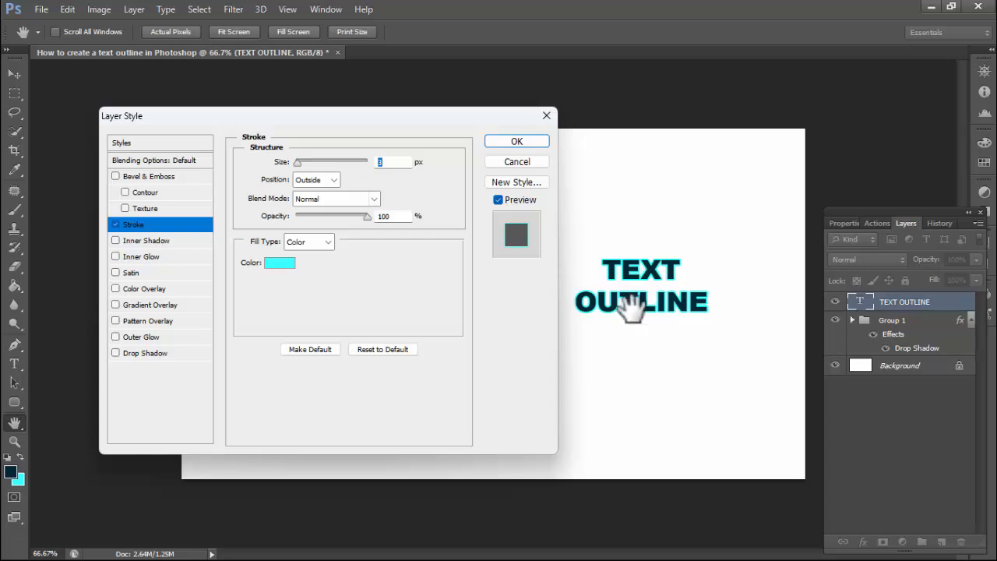
click(147, 249)
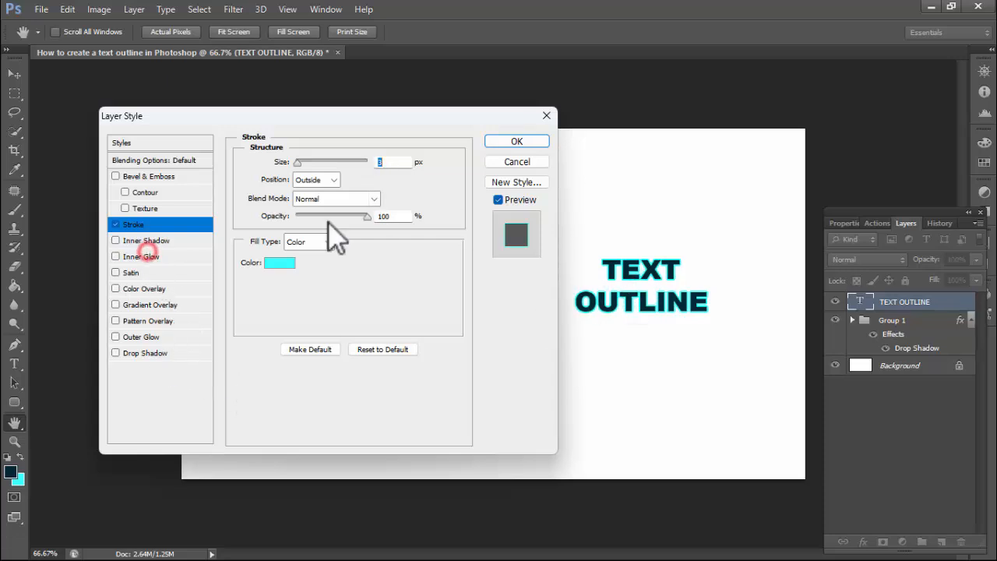
click(159, 338)
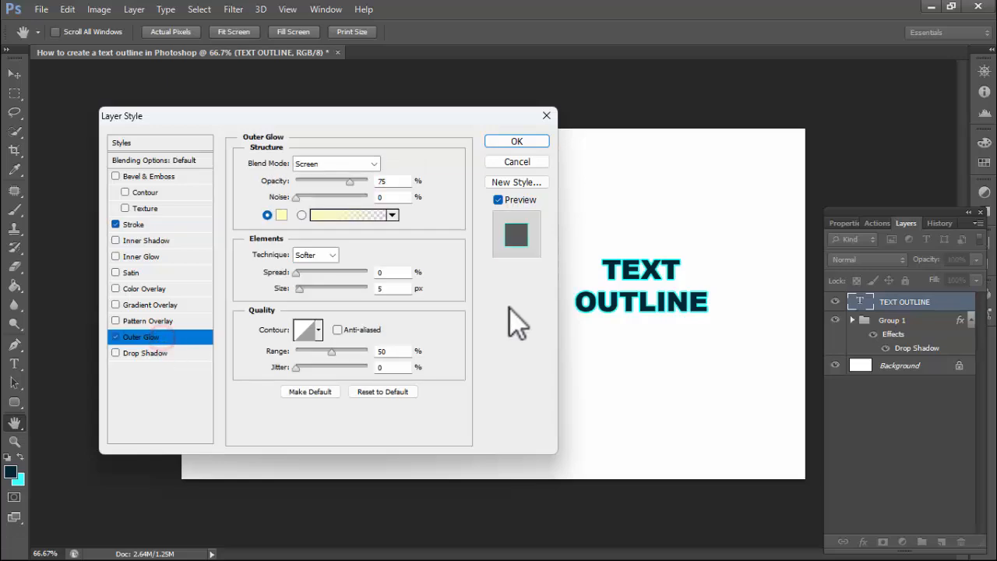
click(115, 336)
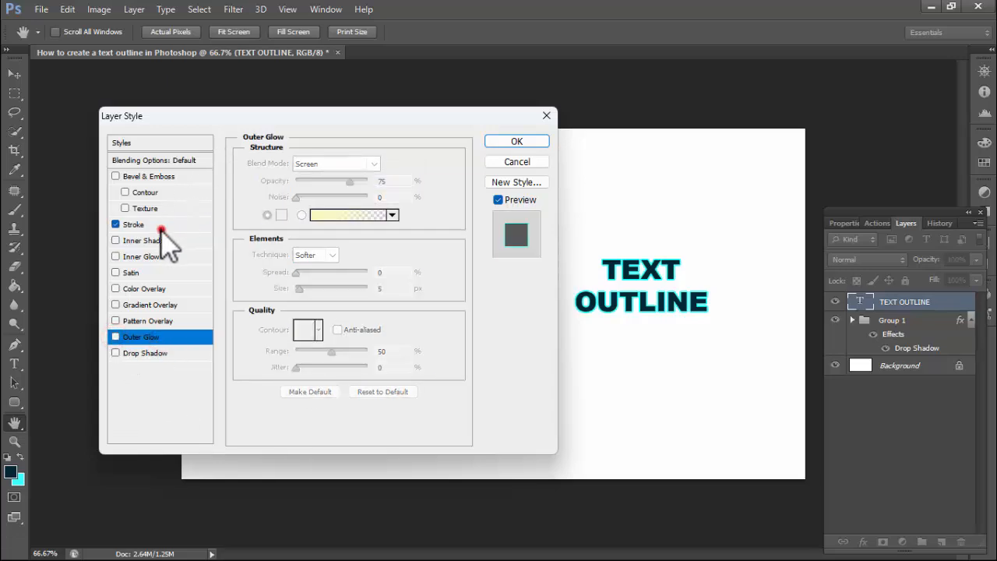
Step: Set the text's stroke size to 4 px and apply the layer style
click(160, 226)
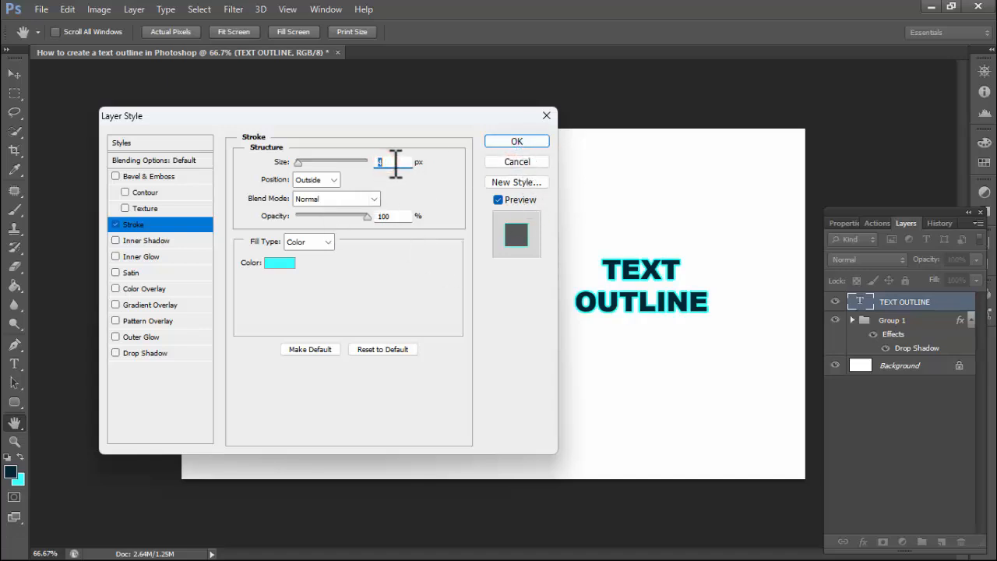
click(516, 141)
key(v)
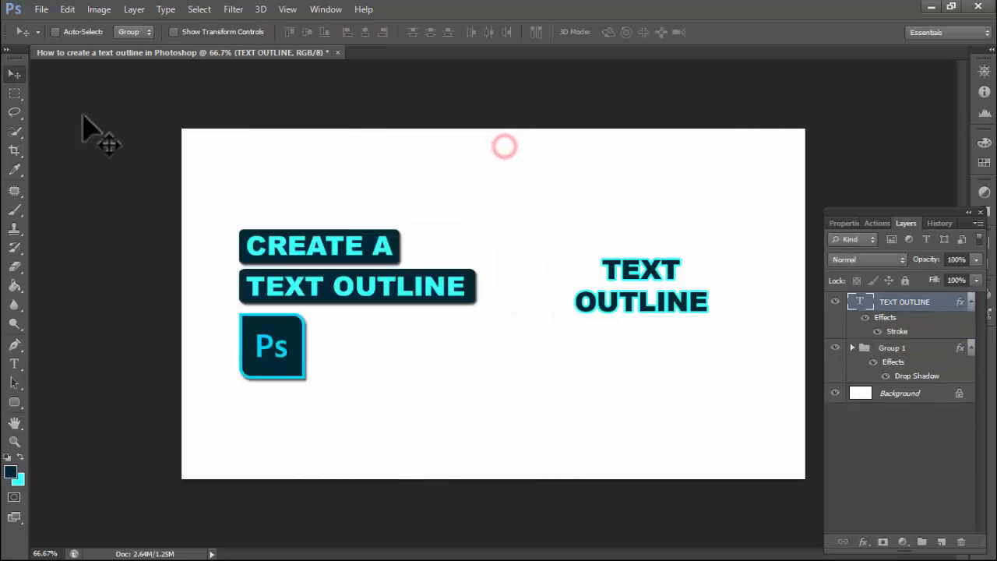
Step: Shift the TEXT OUTLINE text slightly down and enlarge it to about 164% with Free Transform
drag(653, 277, 656, 285)
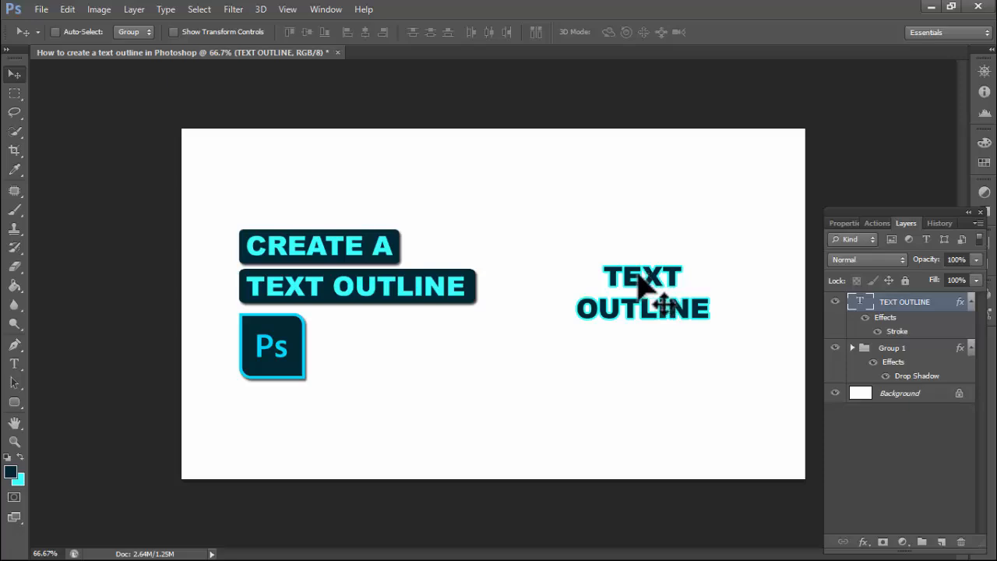
key(ctrl+t)
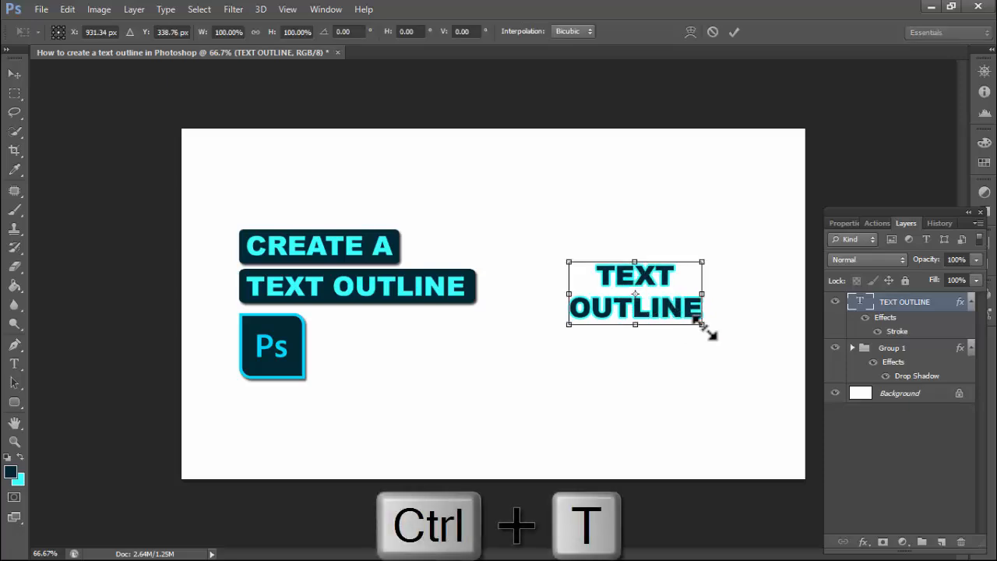
drag(702, 324, 752, 346)
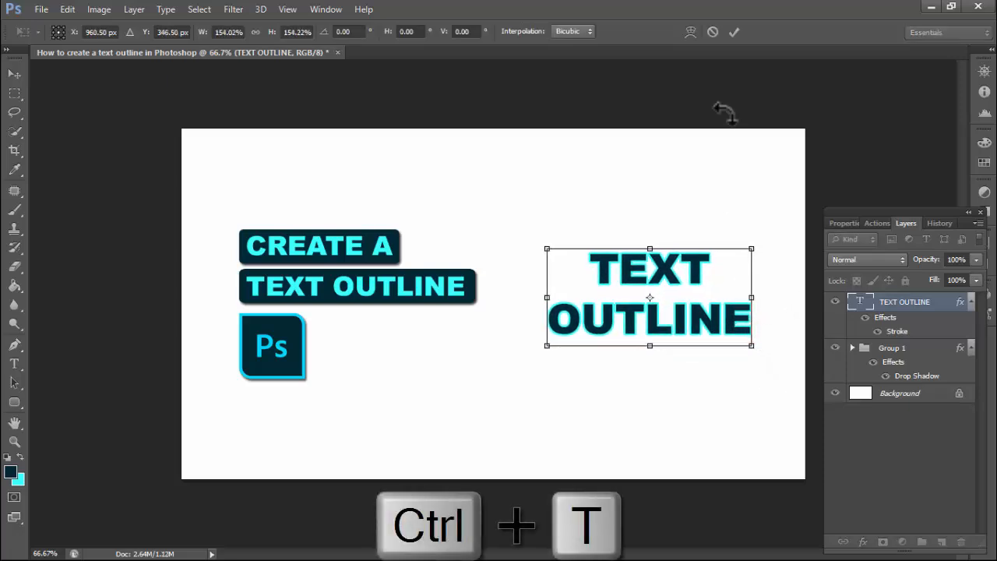
drag(706, 265, 700, 263)
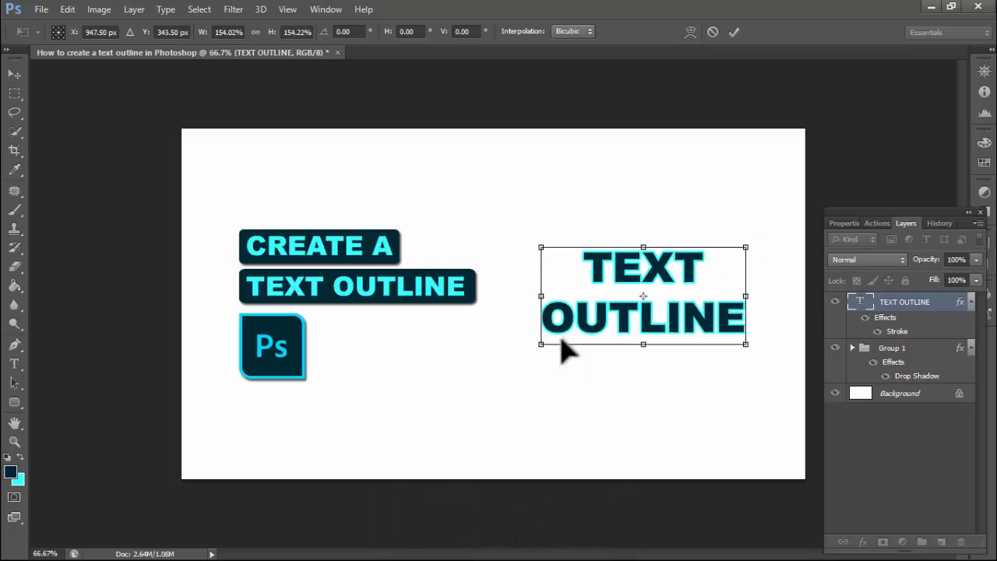
mouse_move(541, 345)
mouse_down()
mouse_move(519, 356)
mouse_move(529, 350)
mouse_up()
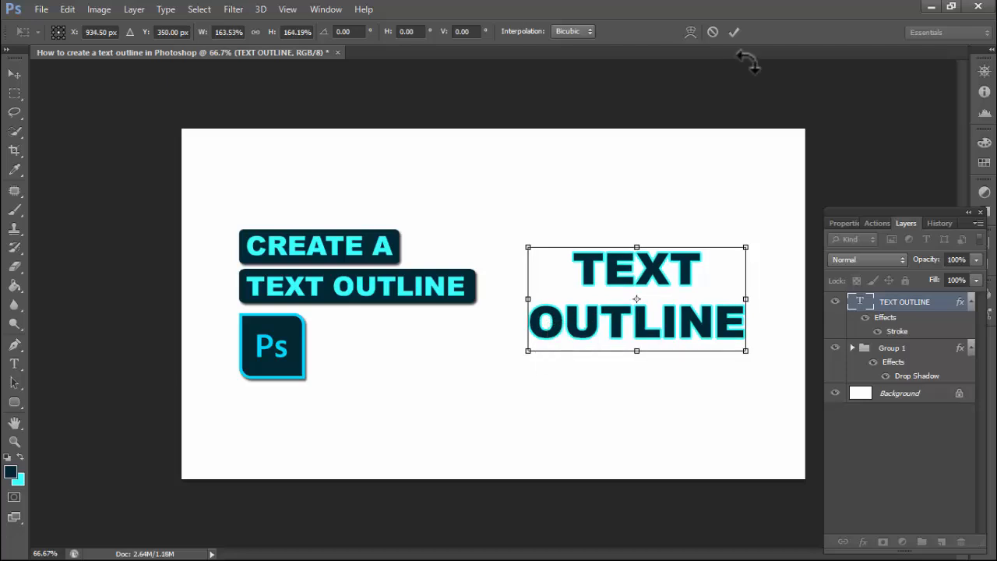
click(737, 34)
Step: Scale the TEXT OUTLINE text down to about 83% and reposition it in the right half of the artwork
drag(686, 278, 688, 268)
key(ctrl+t)
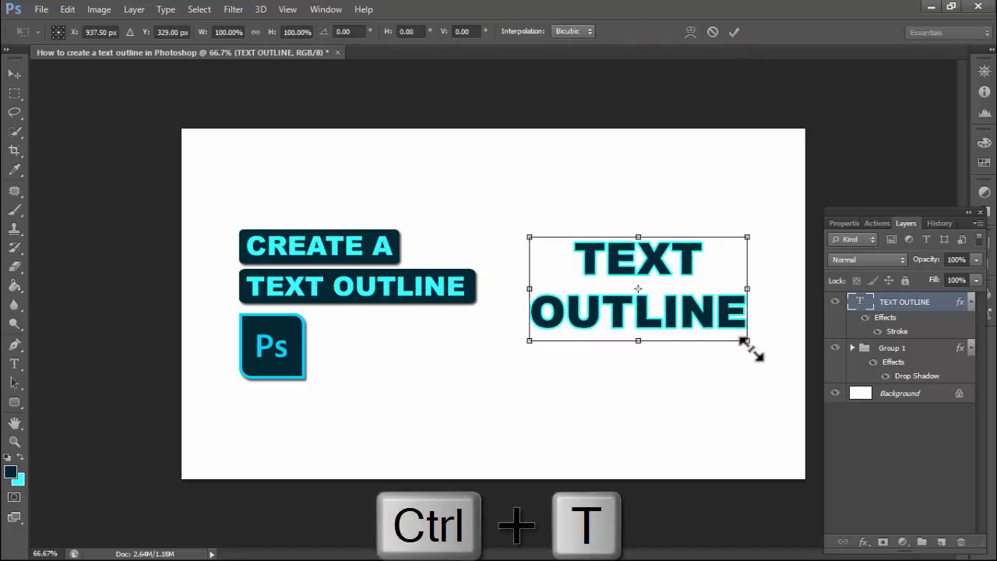
mouse_move(746, 341)
mouse_down()
mouse_move(705, 308)
mouse_move(742, 324)
mouse_up()
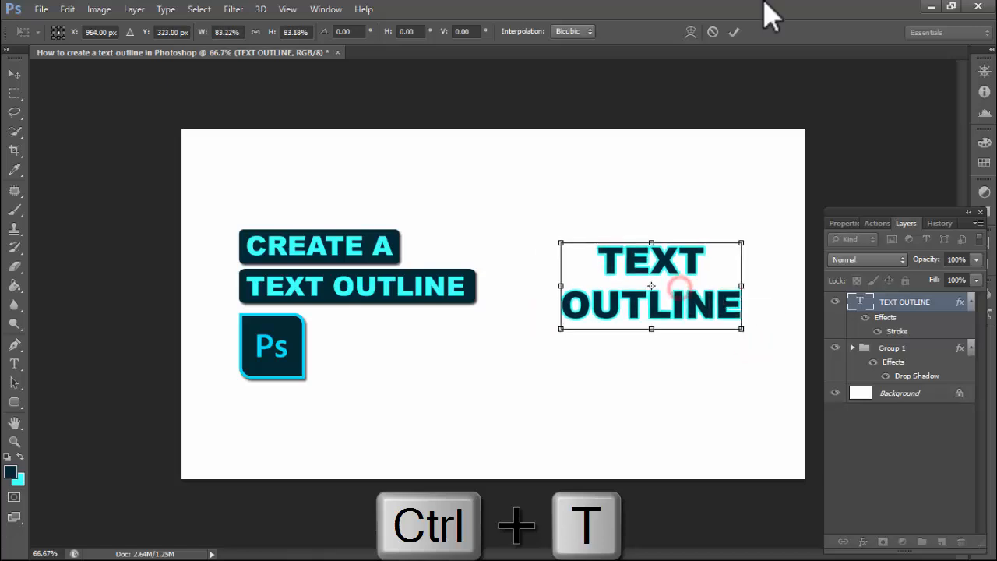
click(735, 33)
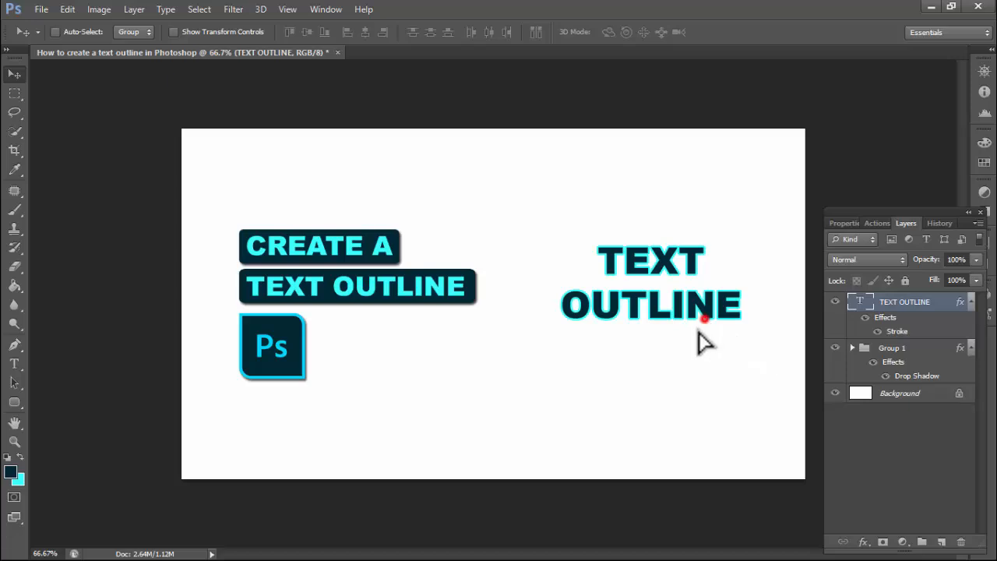
drag(701, 330, 692, 342)
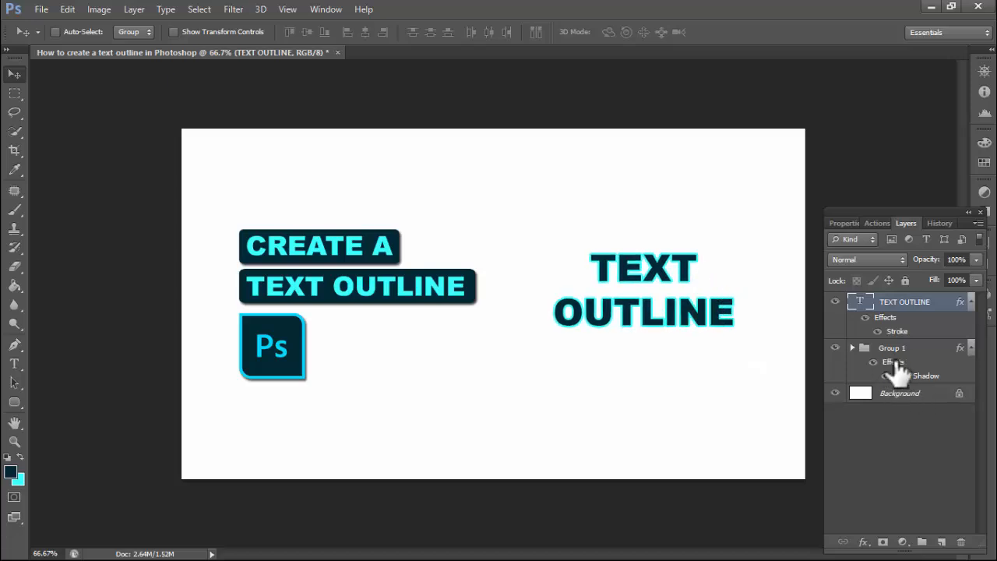
Step: Draw a dark circle with the Ellipse tool on a new layer above Group 1 and move it behind the text
click(892, 348)
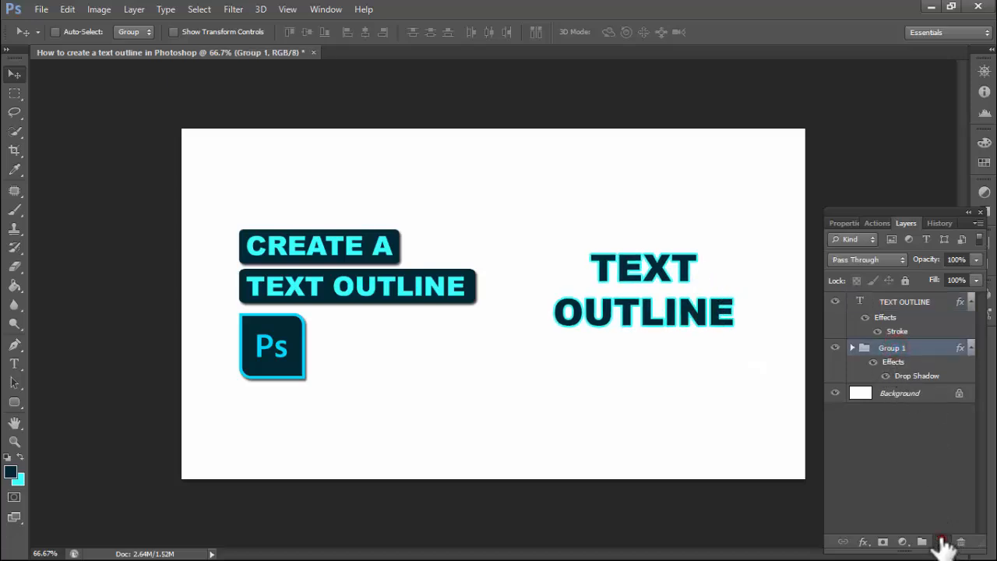
click(943, 543)
click(14, 402)
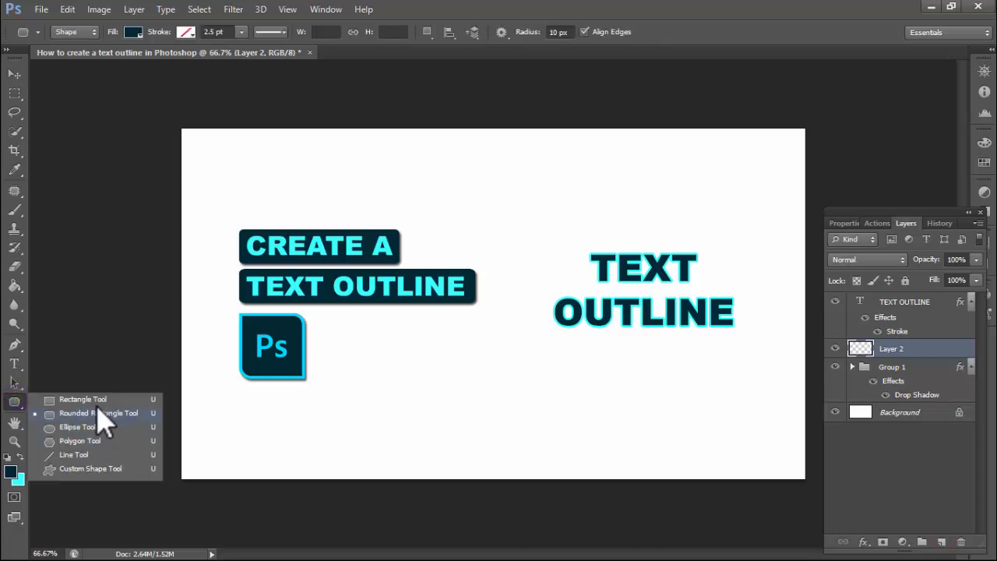
click(92, 427)
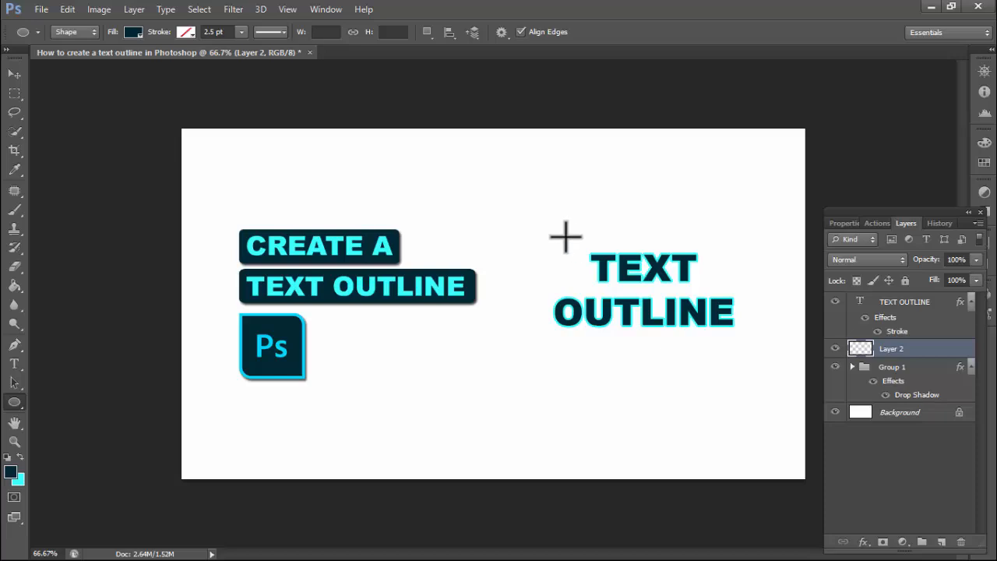
drag(522, 225, 720, 423)
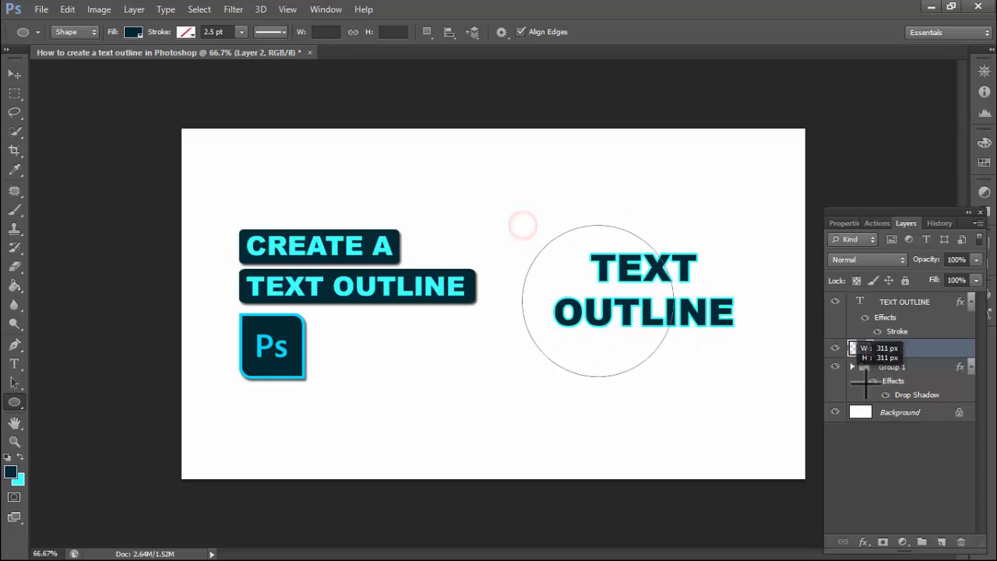
click(14, 74)
drag(646, 387, 668, 373)
Step: Enlarge the circle to about 452 px in diameter and move it slightly down behind the text
key(ctrl+t)
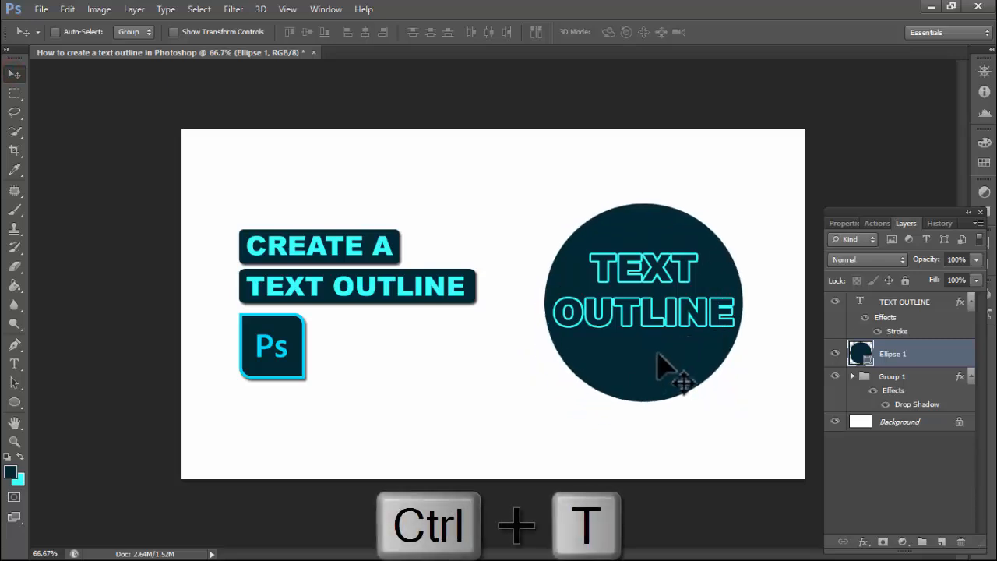
mouse_move(545, 402)
mouse_down()
mouse_move(517, 412)
mouse_move(534, 412)
mouse_up()
click(732, 32)
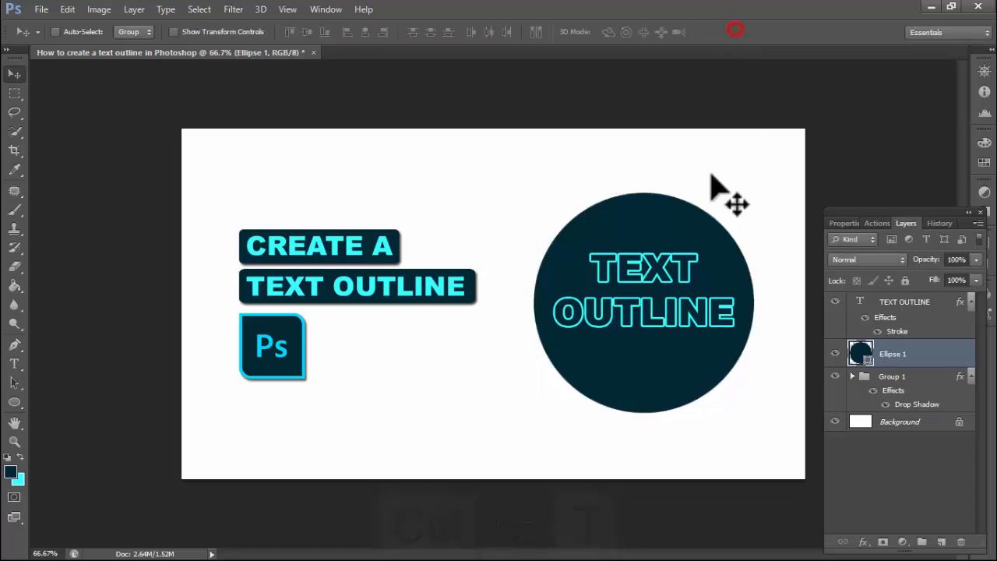
drag(712, 178, 704, 207)
Step: Give the circle a solid cyan stroke by sampling the color of the heading text in the artwork
click(17, 402)
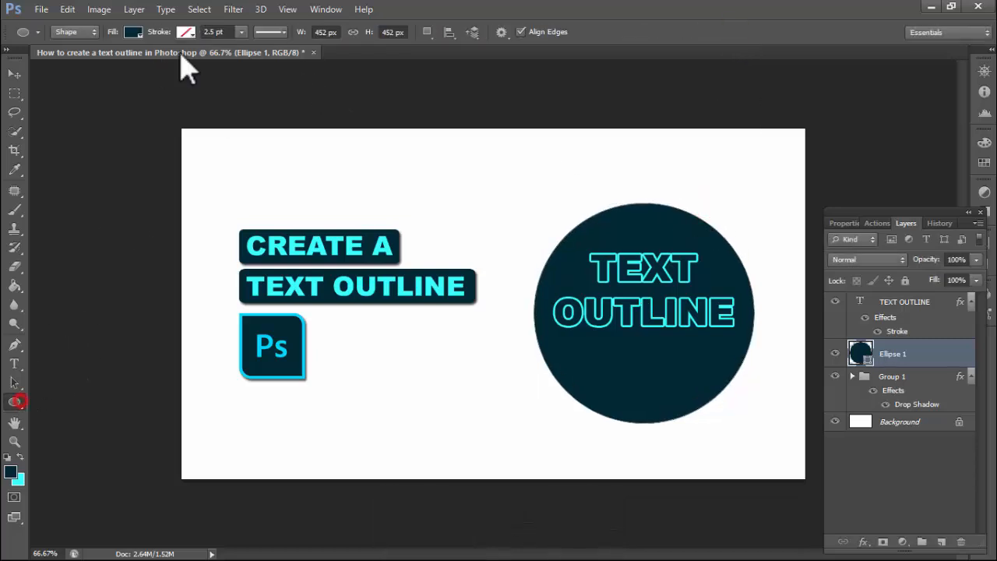
click(185, 33)
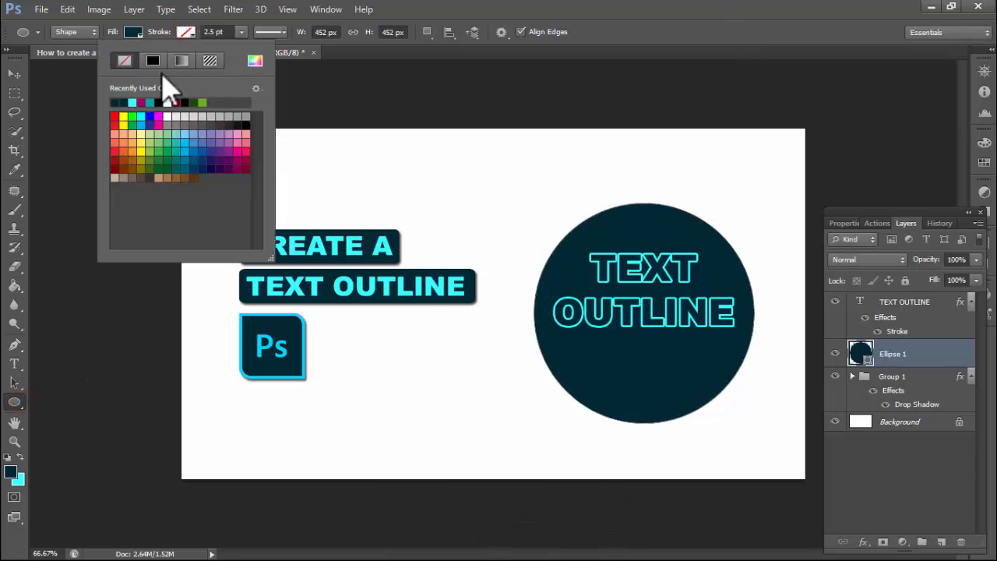
click(187, 34)
click(187, 33)
click(255, 61)
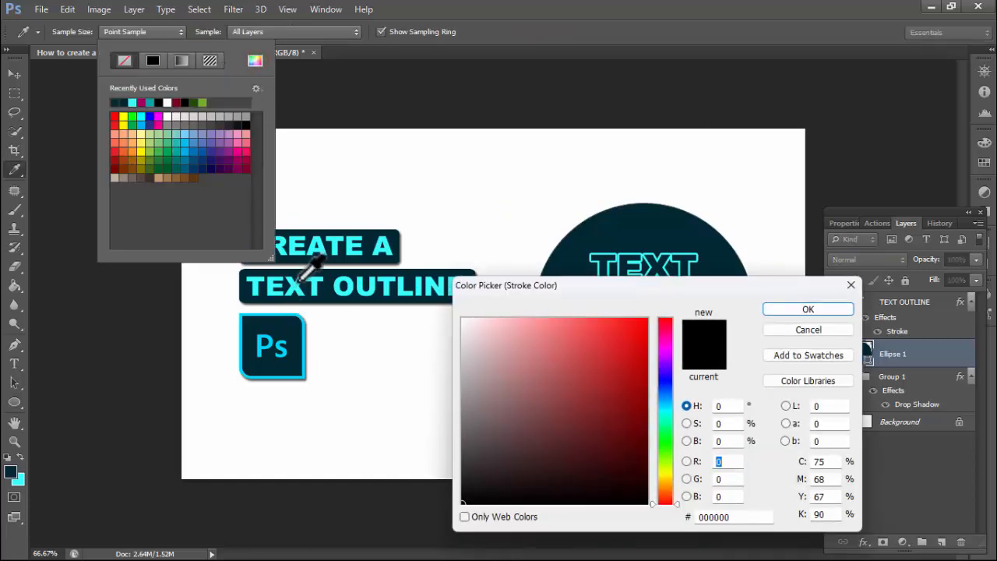
click(298, 288)
click(811, 310)
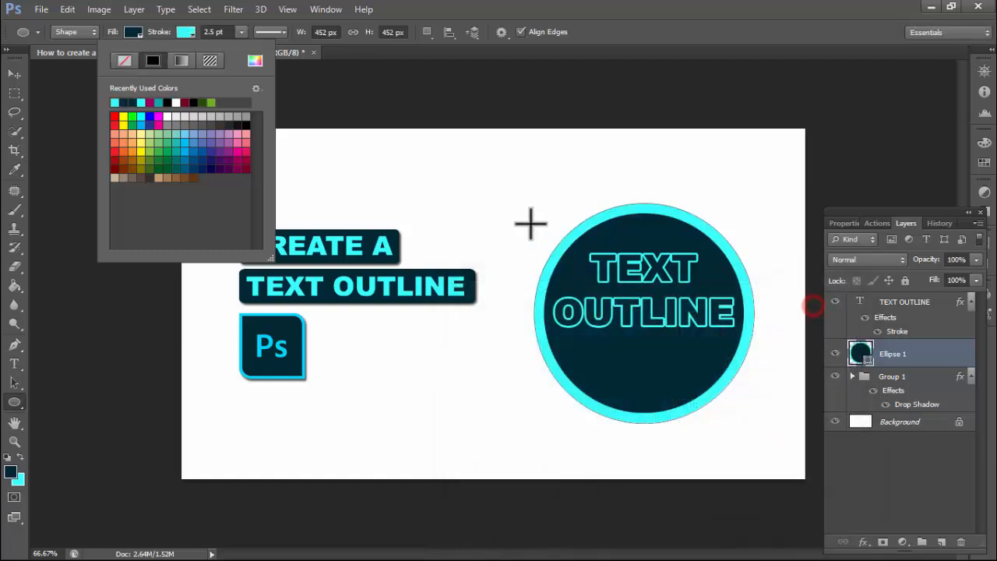
Step: Reduce the circle's stroke width until it forms a thin cyan outline
click(237, 31)
drag(242, 48, 240, 48)
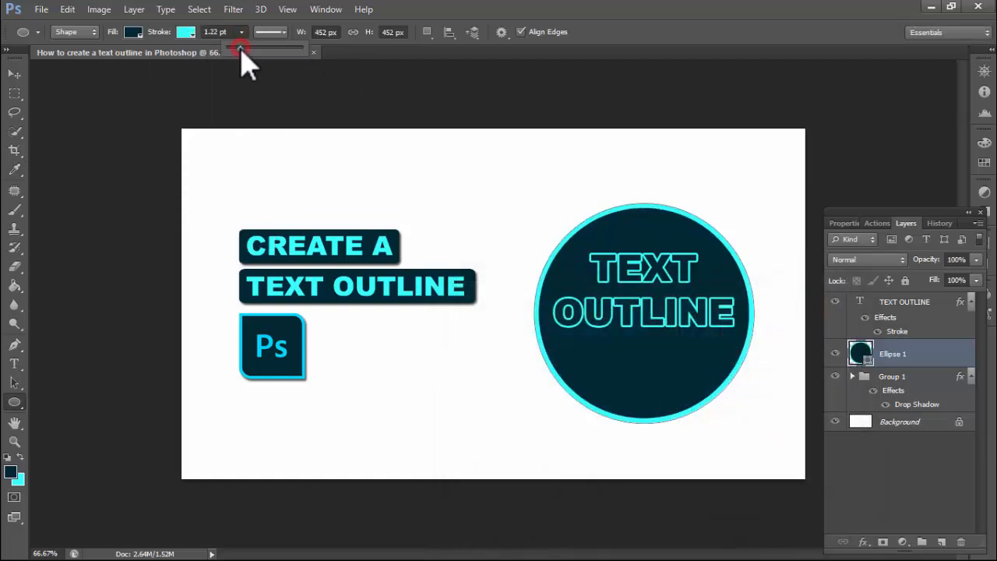
click(14, 74)
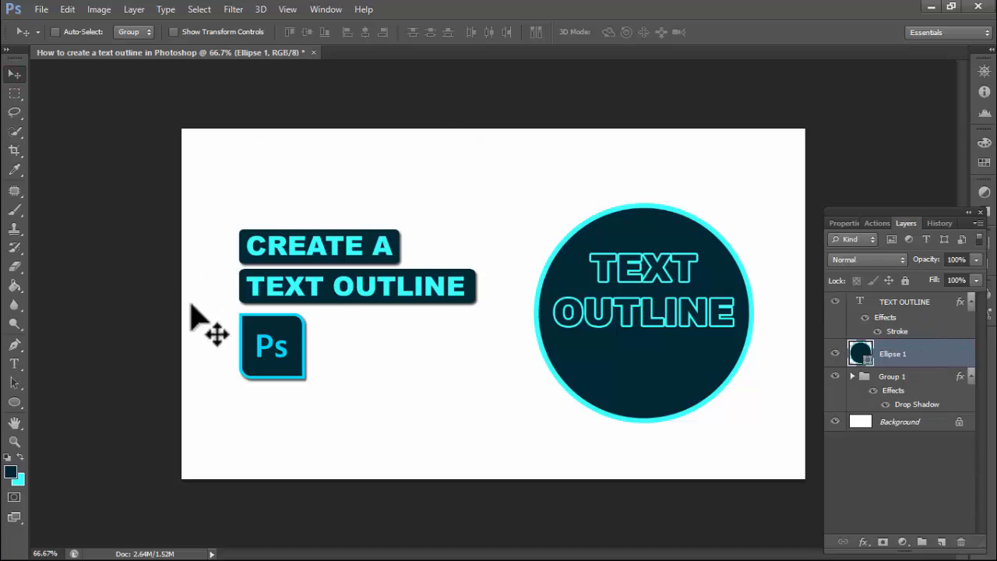
click(14, 403)
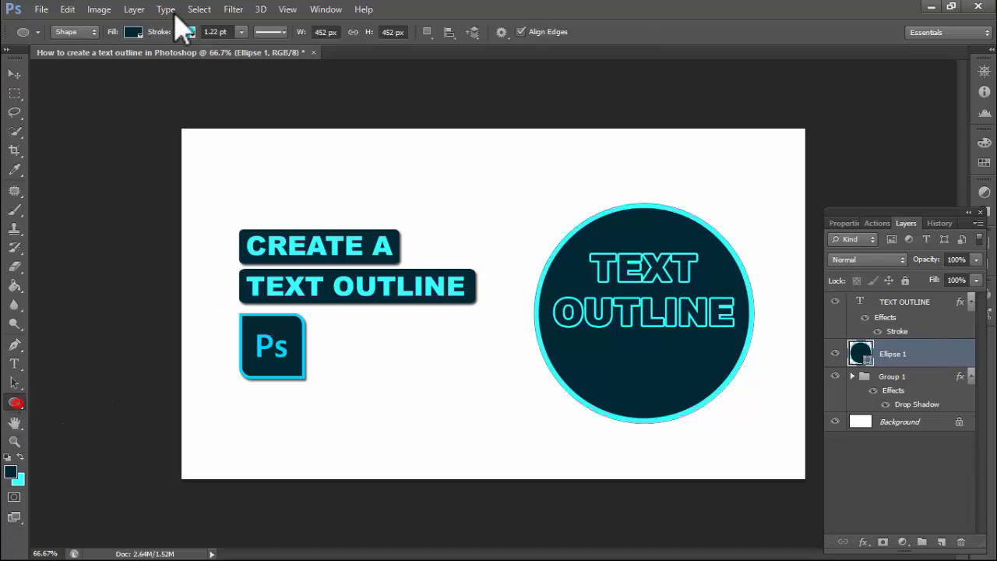
click(241, 32)
click(236, 47)
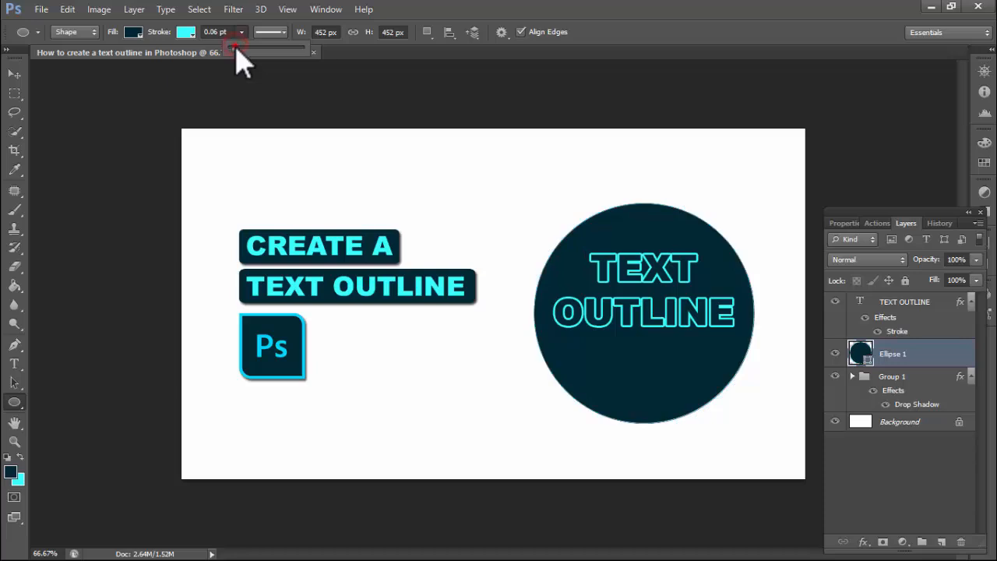
drag(239, 50, 241, 49)
click(14, 73)
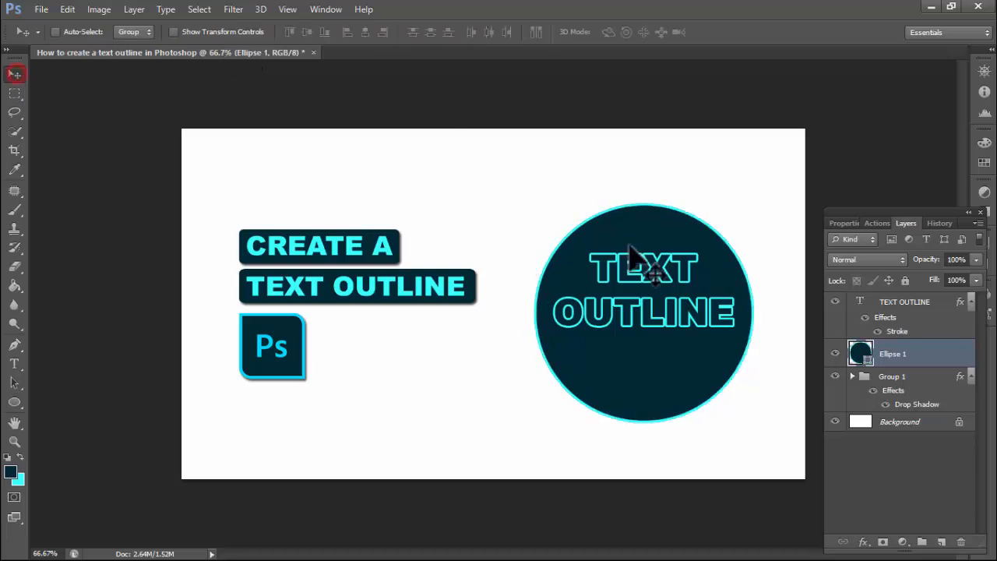
Step: Center the TEXT OUTLINE text on the circle horizontally and vertically, and group the two layers
click(915, 305)
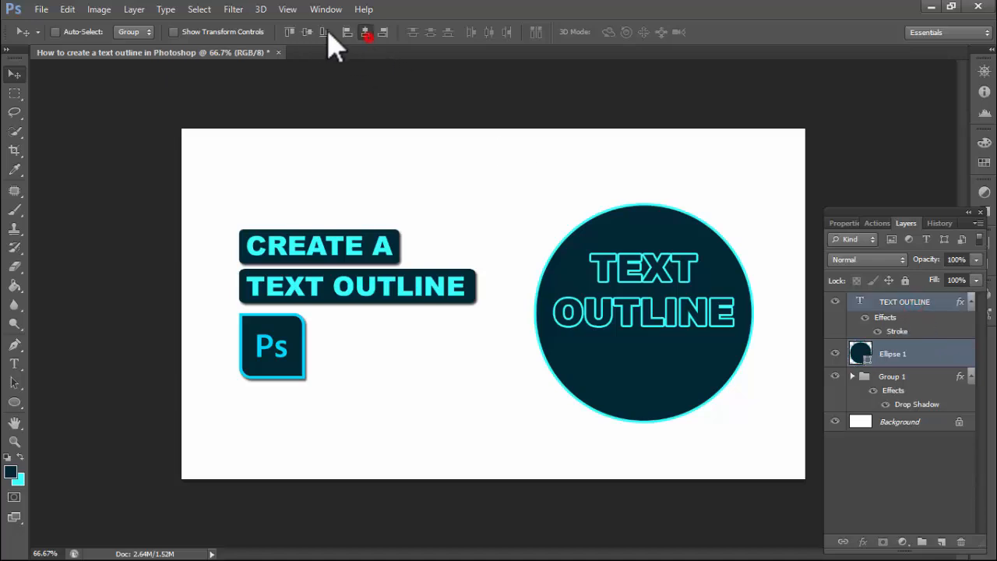
click(305, 33)
key(ctrl+g)
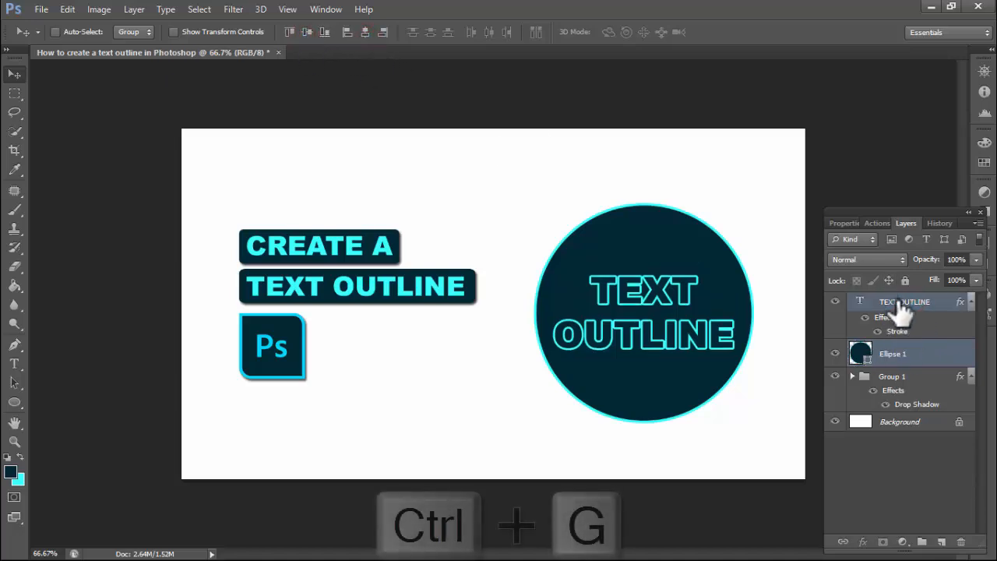
Step: Add a Drop Shadow layer style with the default settings to the group holding the circle and text
click(865, 543)
click(881, 530)
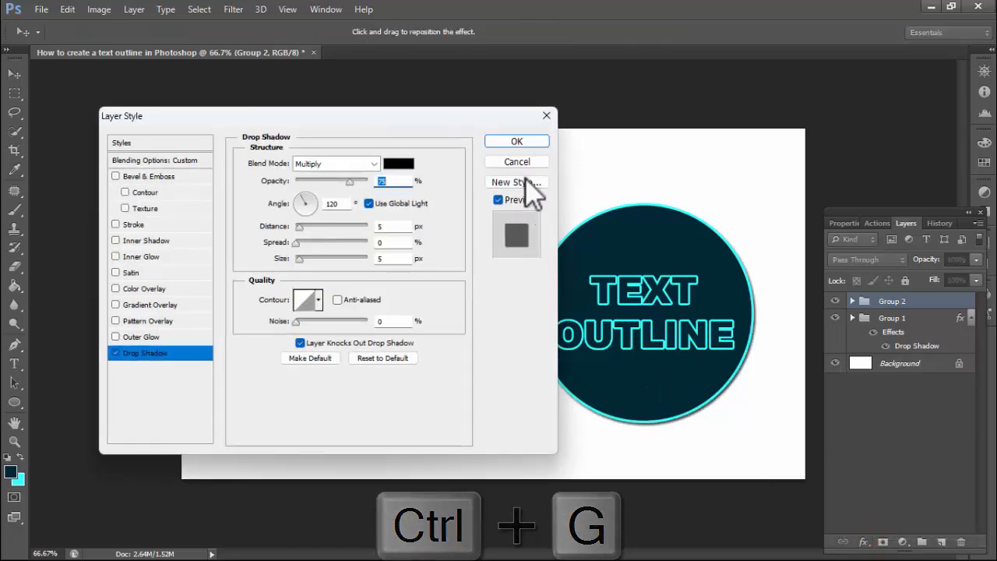
click(530, 140)
Step: Center Group 2 vertically against the Background layer, and align Group 1 and Group 2 by their vertical centers
click(900, 391)
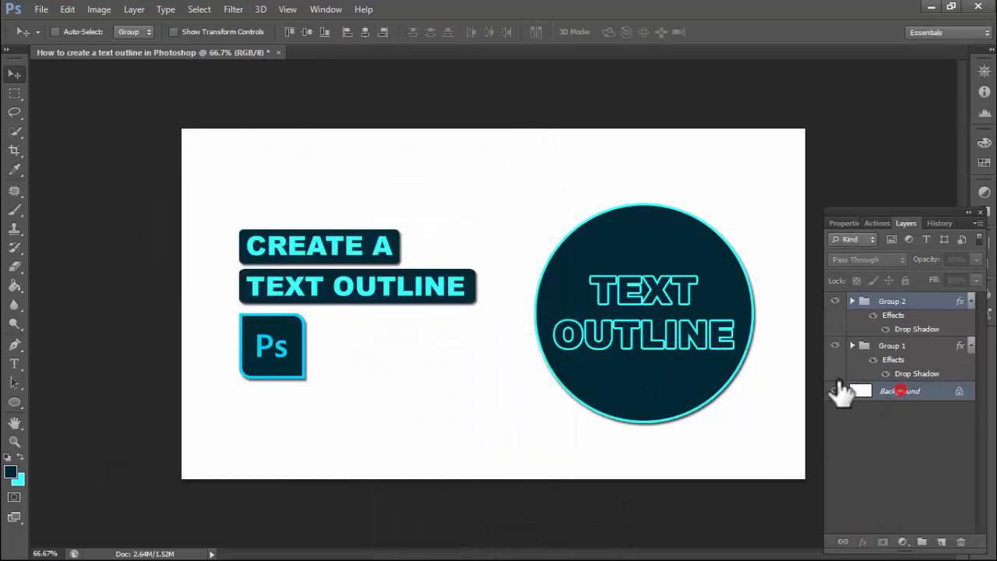
click(306, 32)
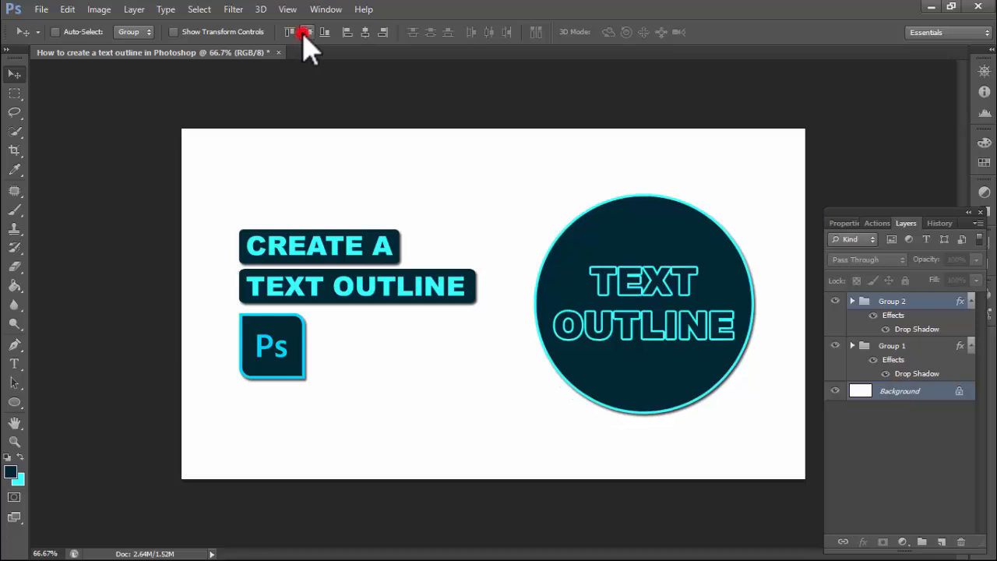
click(896, 301)
shift+click(893, 345)
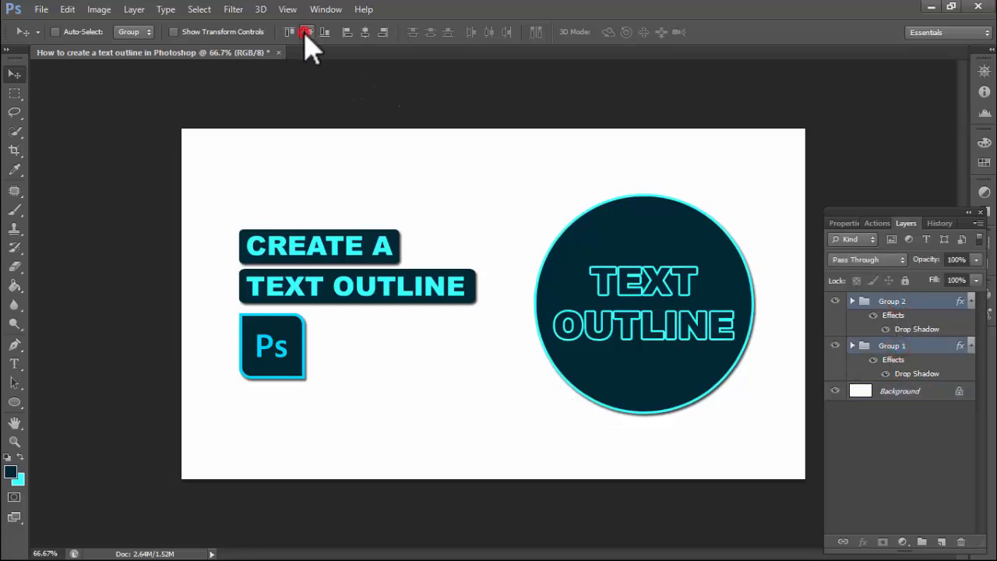
Step: Combine Group 1 and Group 2 into one group, and center it horizontally and vertically on the Background layer
key(ctrl+g)
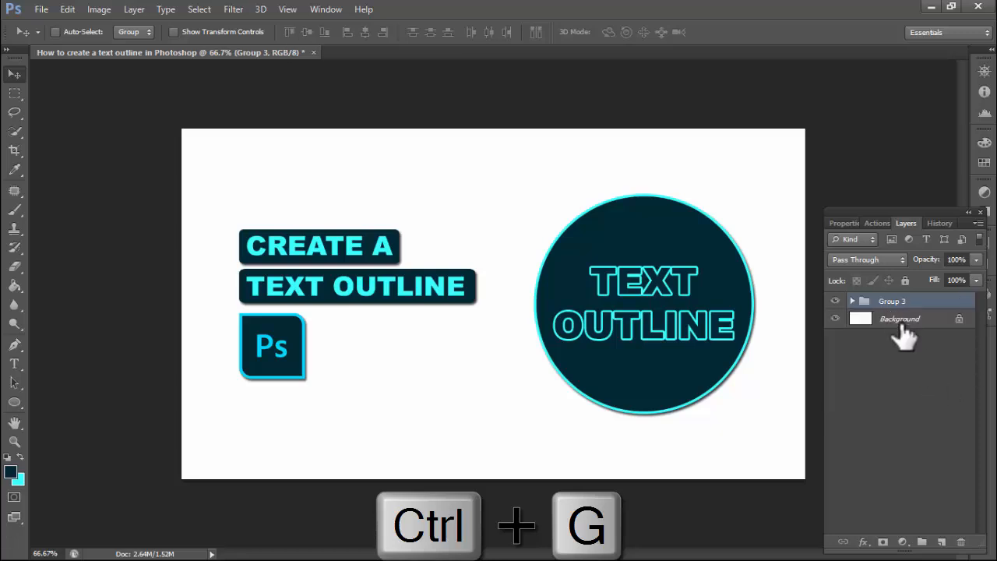
shift+click(902, 321)
click(366, 33)
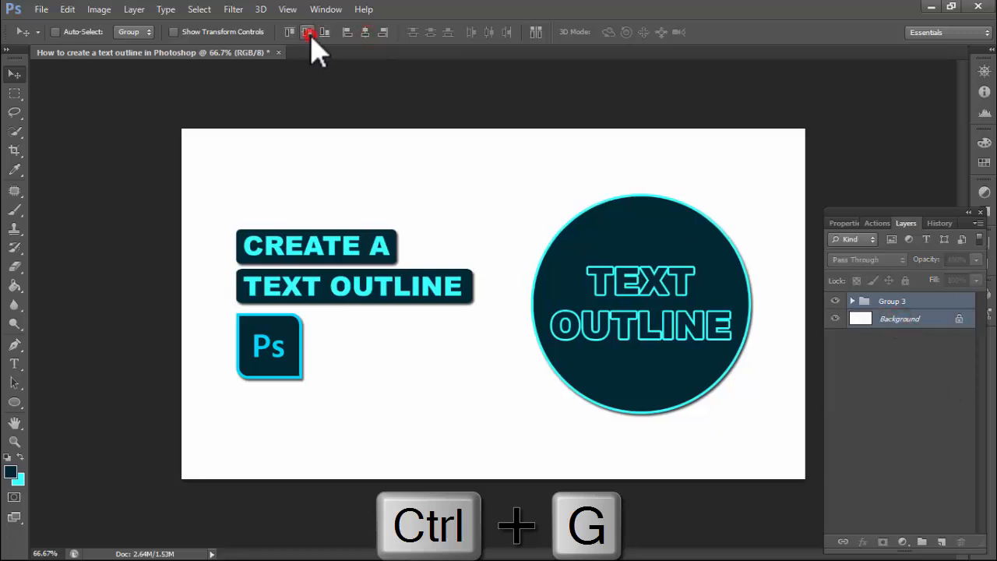
Step: Save a JPEG copy named "How to create a text outline in Photoshop.jpg" to the Desktop at Maximum quality 12, Baseline ("Standard")
click(41, 9)
click(79, 186)
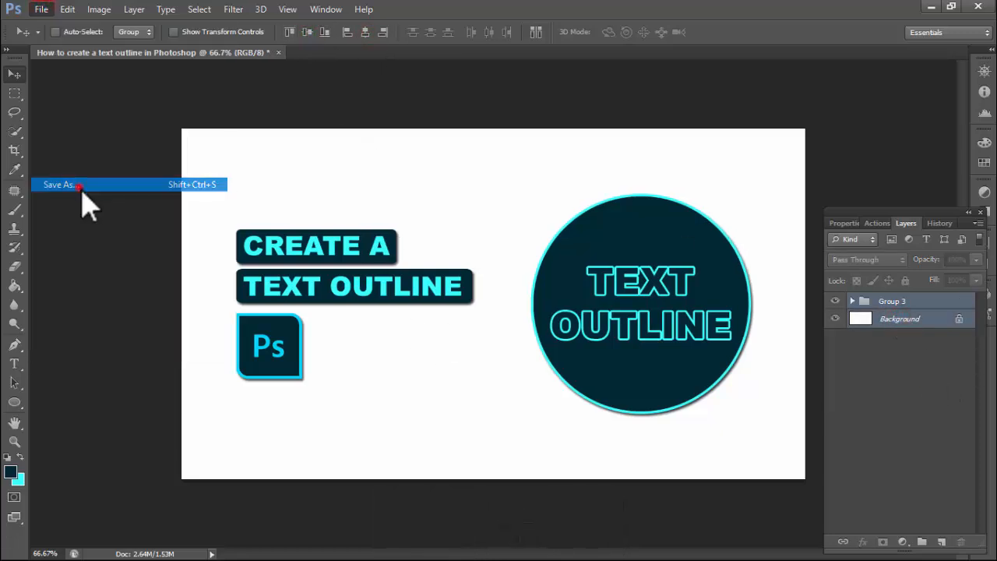
click(424, 379)
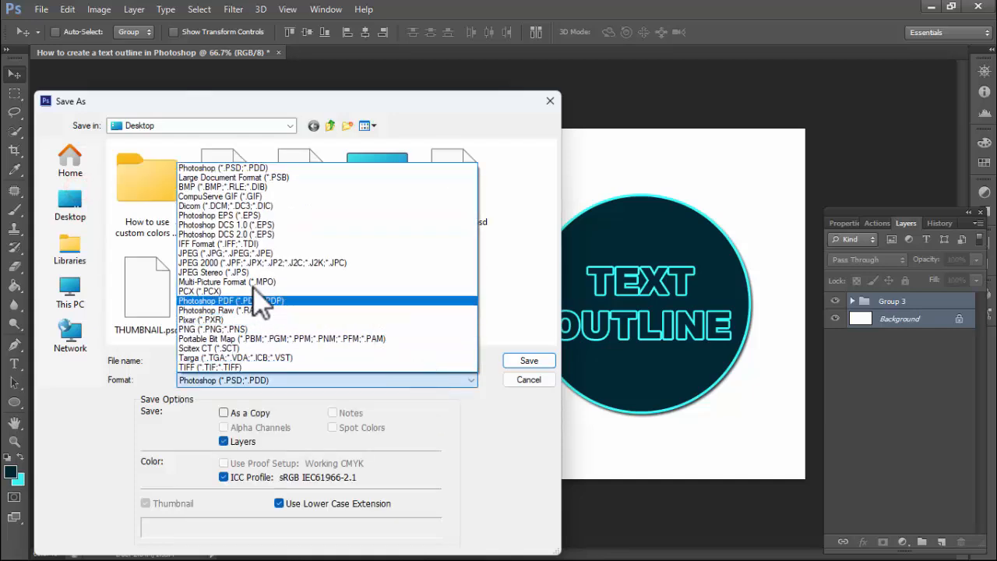
click(232, 253)
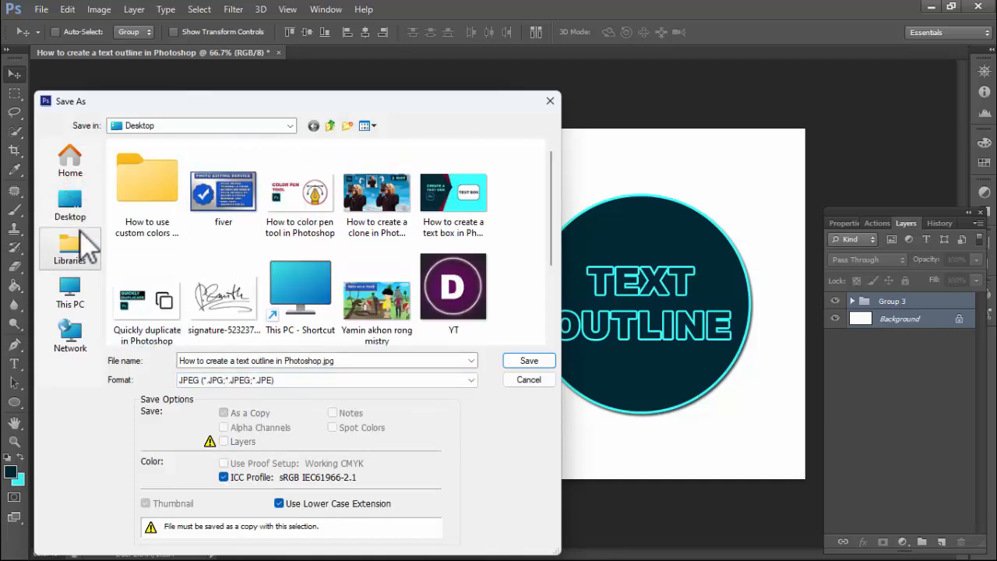
click(74, 212)
click(527, 361)
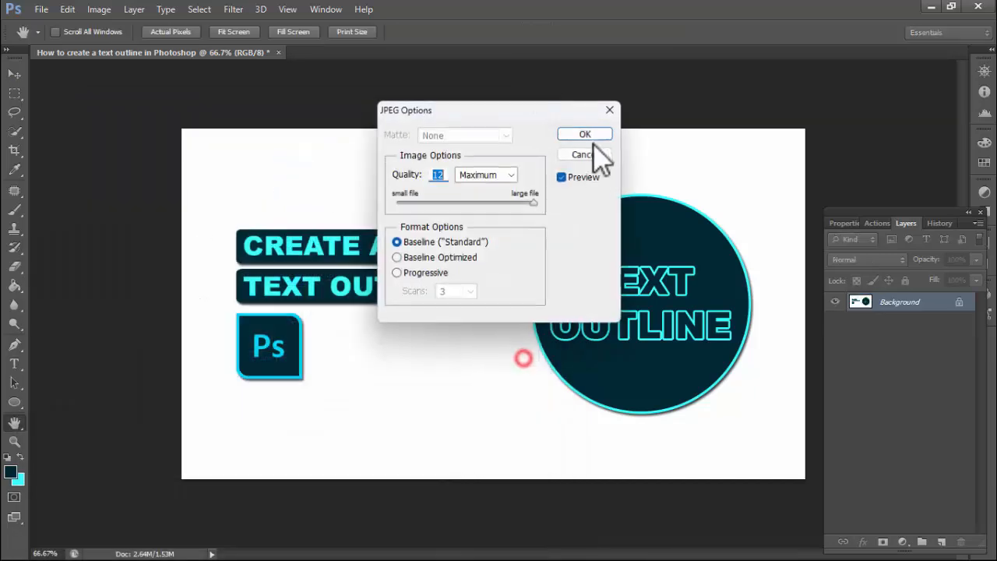
click(586, 134)
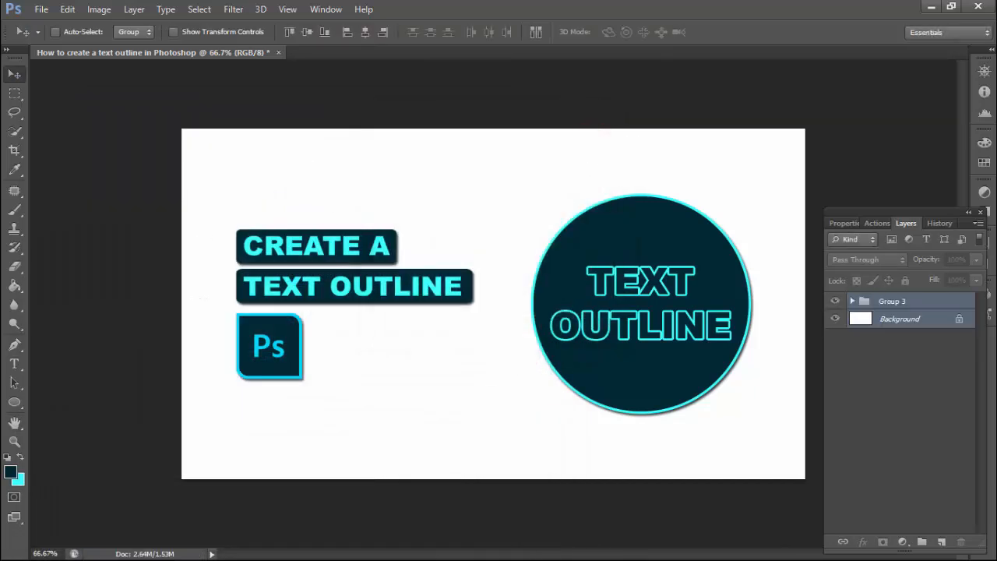
mouse_move(426, 554)
click(380, 544)
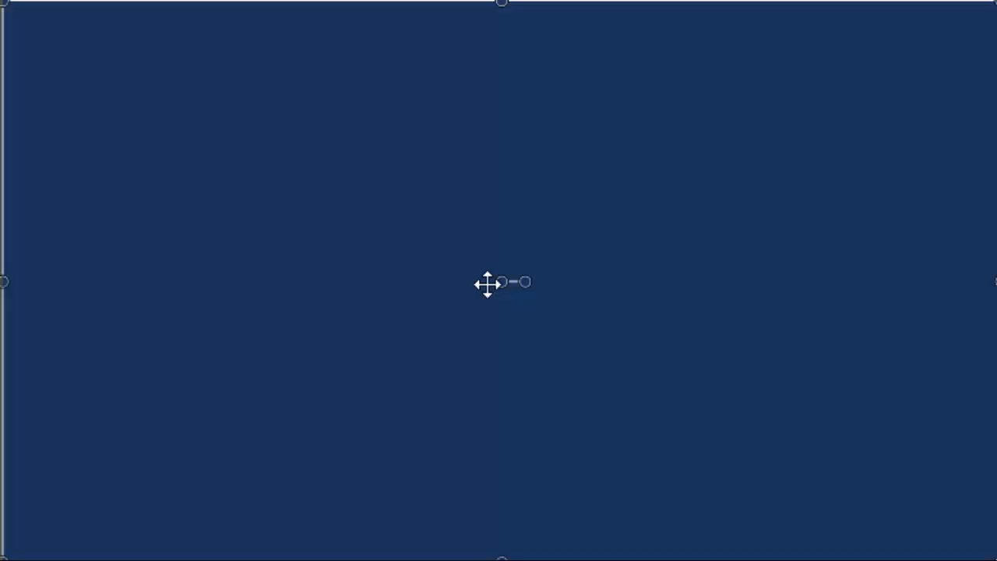